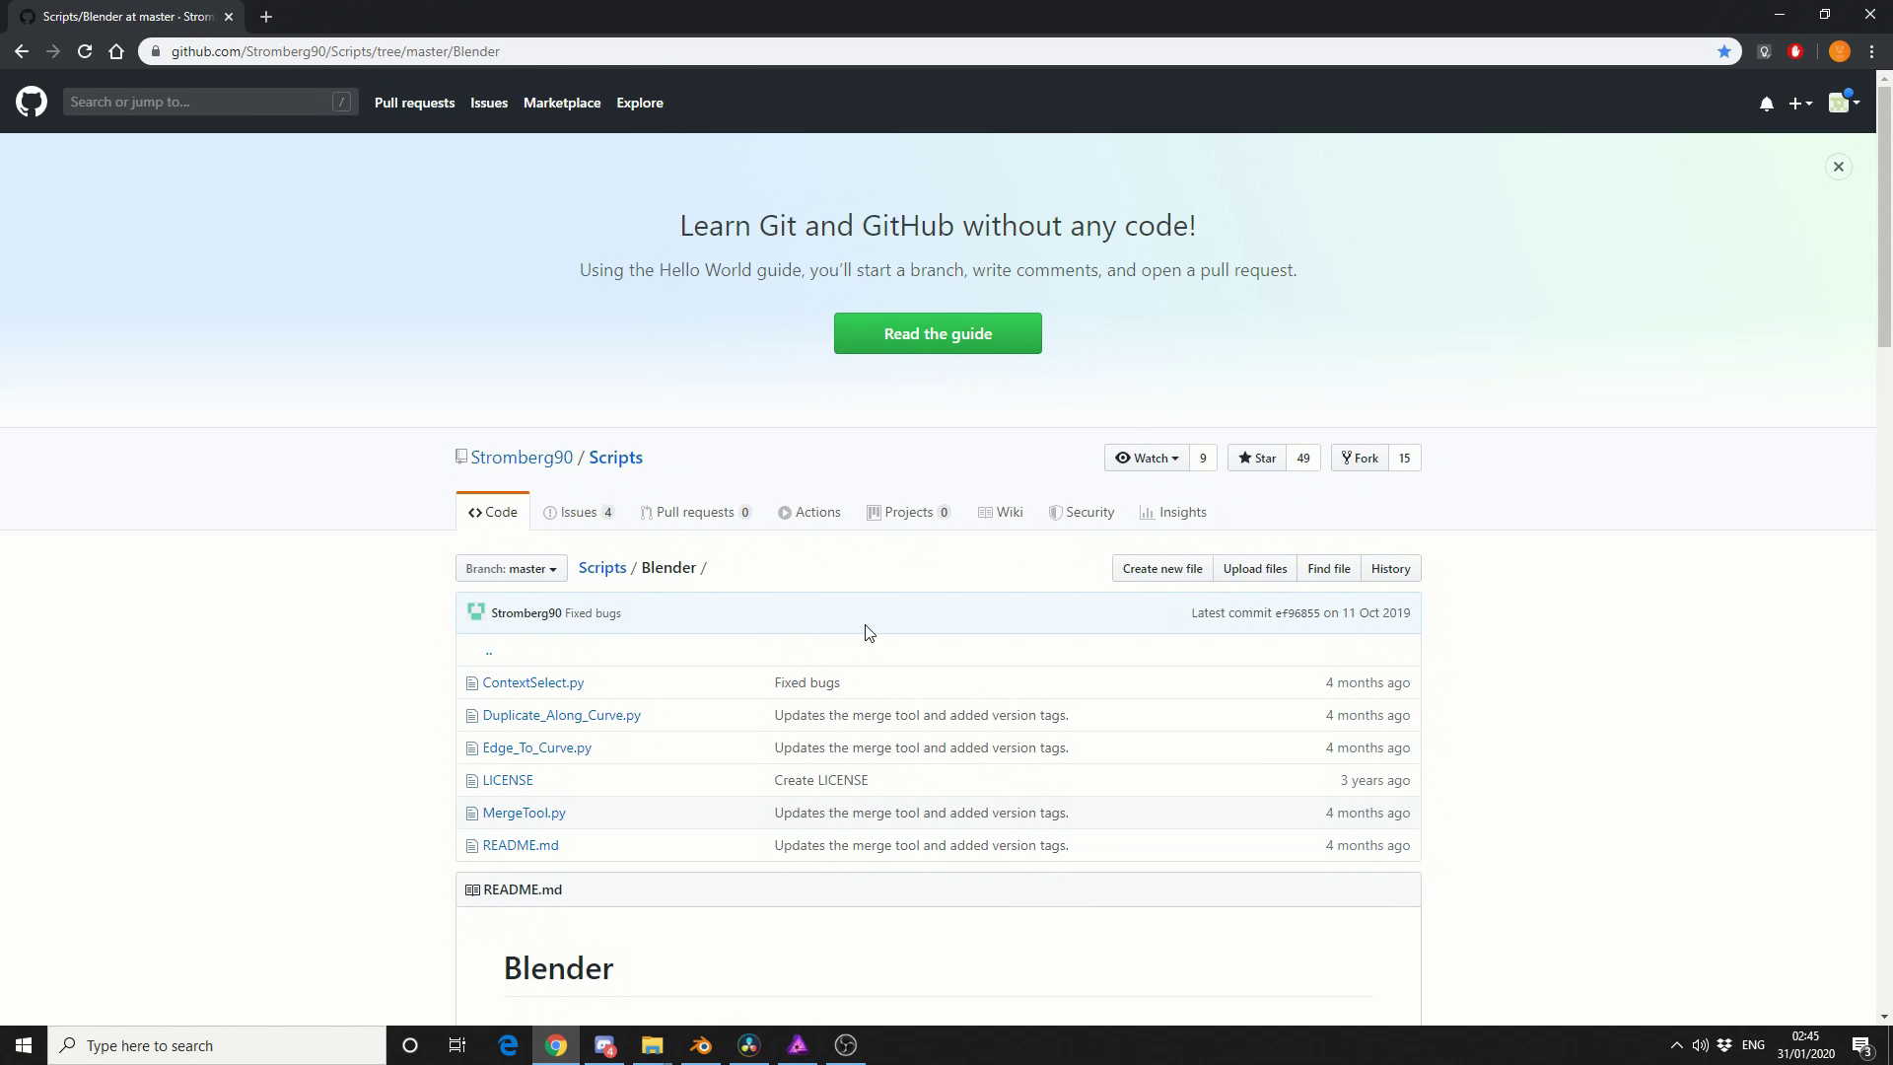
Check the link options for Edge_To_Curve.py, and reopen the Blender folder from the root of the Scripts repository
right_click(549, 747)
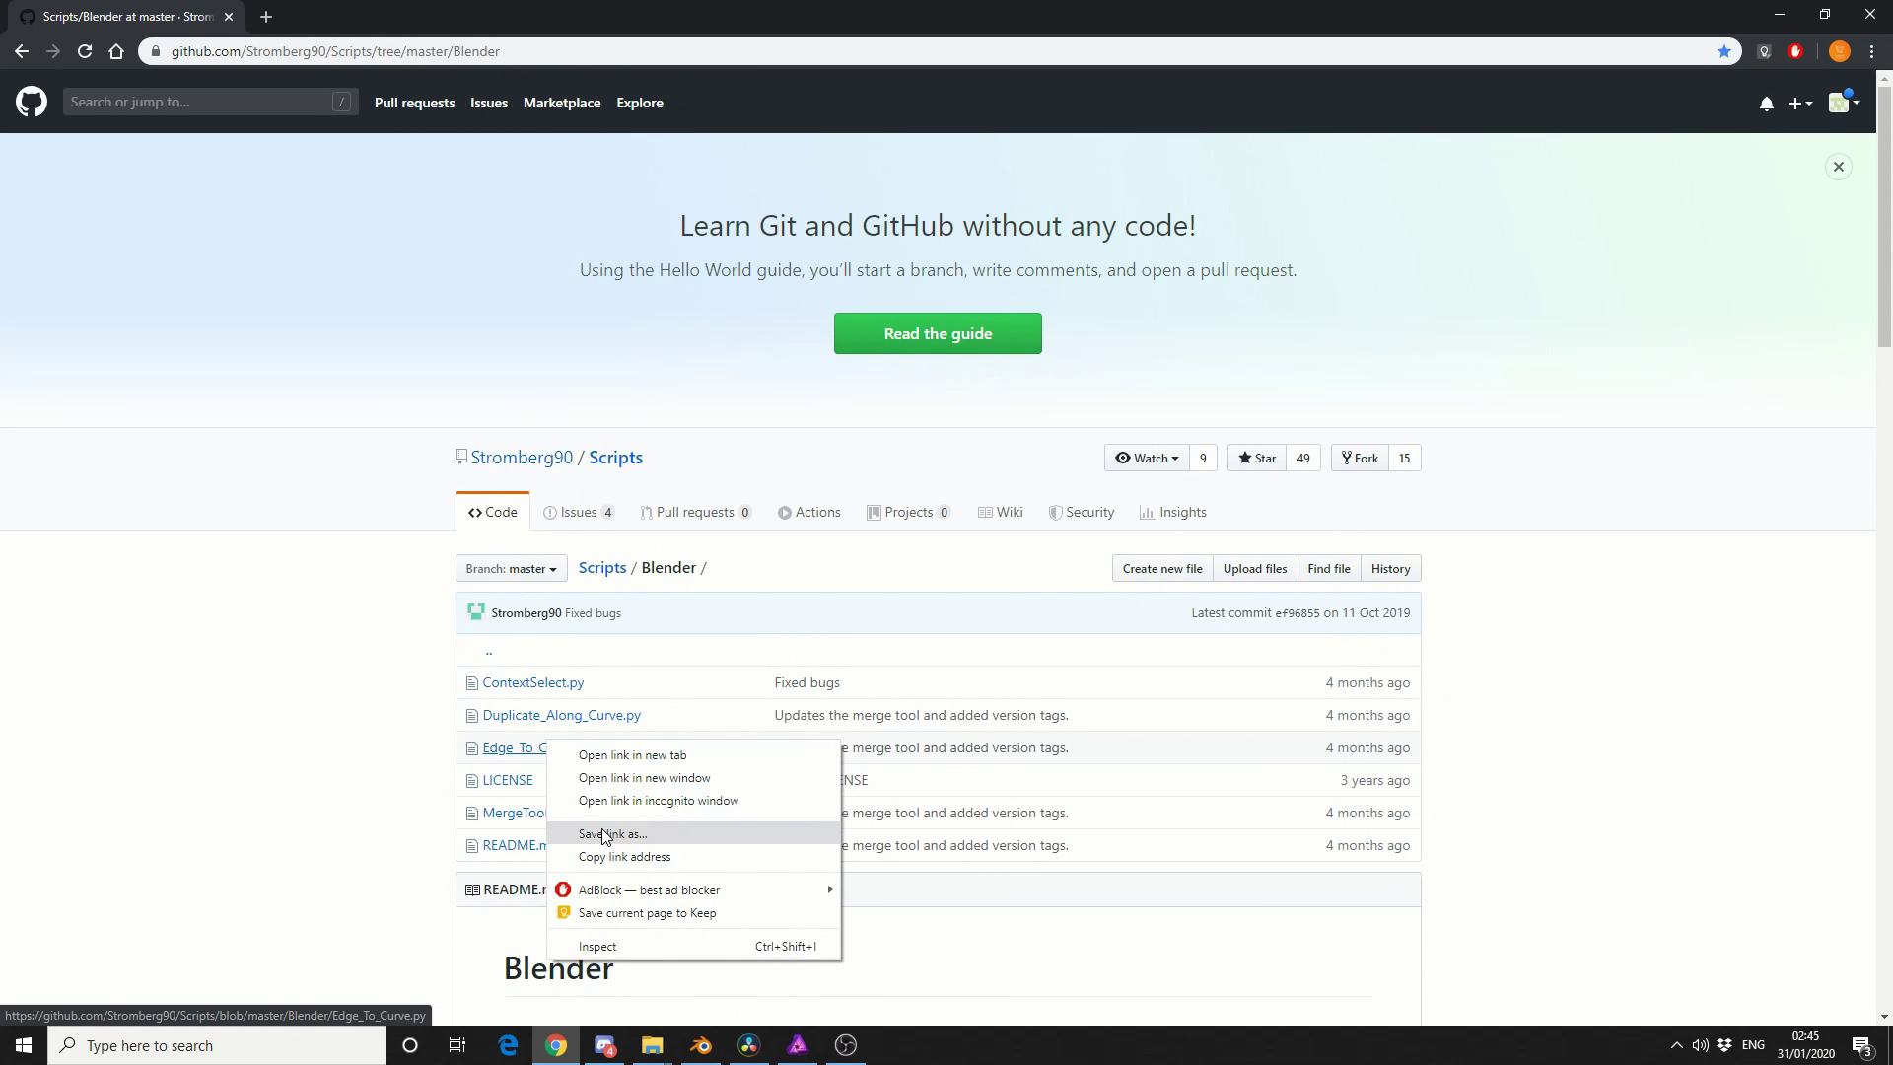
click(1675, 708)
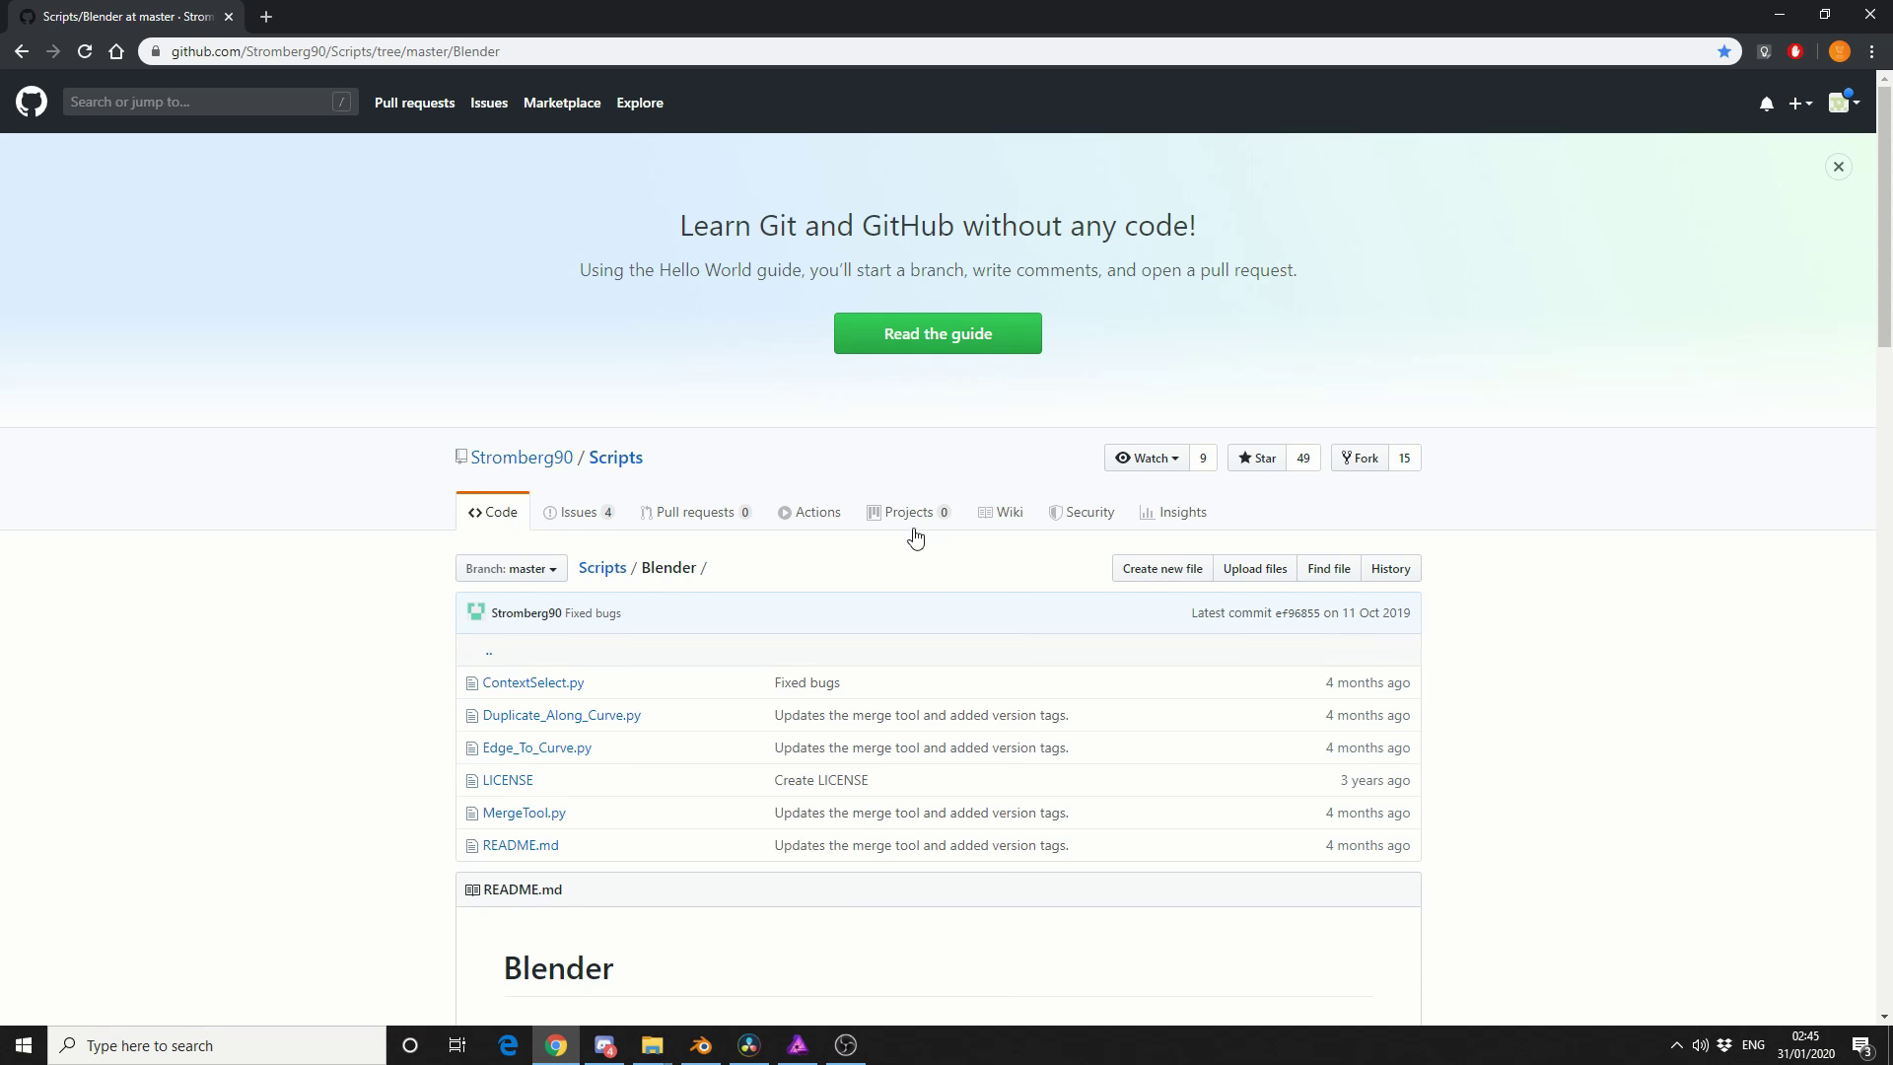
click(625, 461)
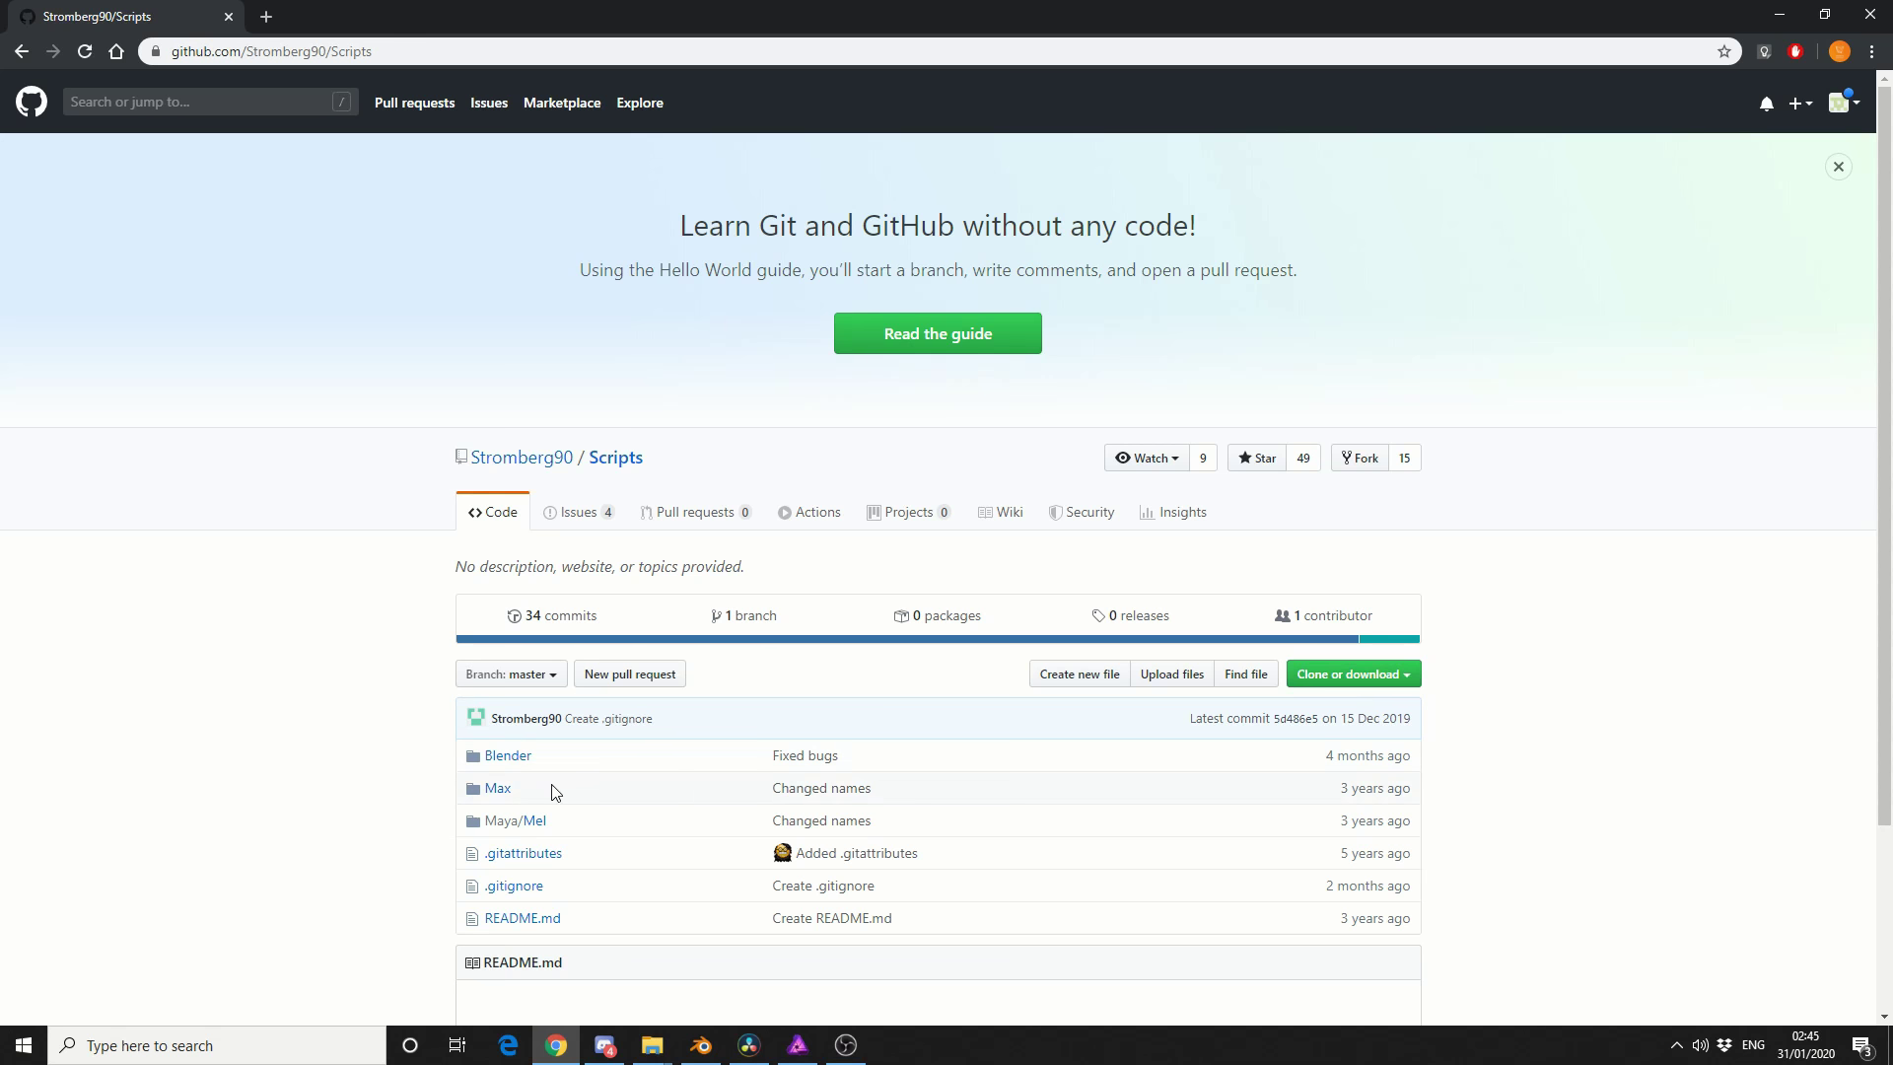
click(503, 759)
Read through the Blender folder's README as far as the Edges To Curve and Duplicate Along Curve sections
scroll(1339, 499, down, 7)
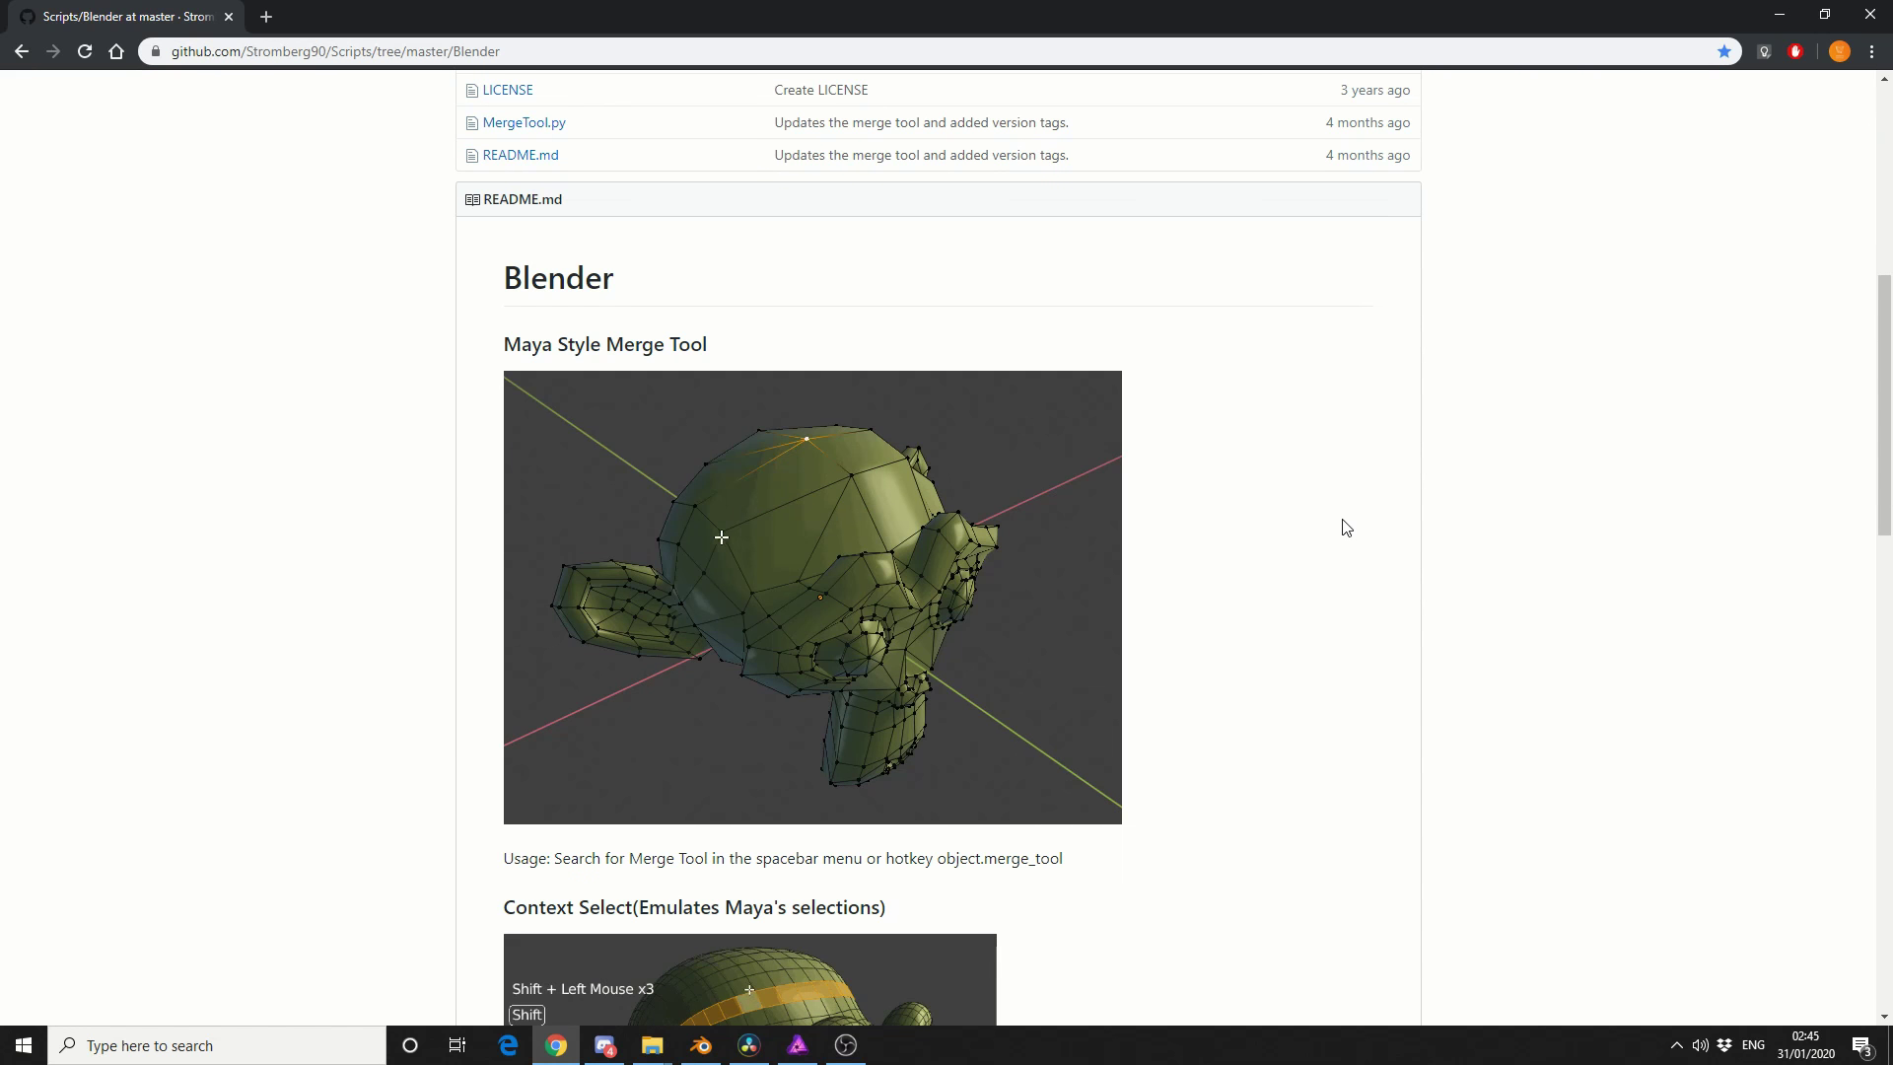
scroll(1347, 527, down, 3)
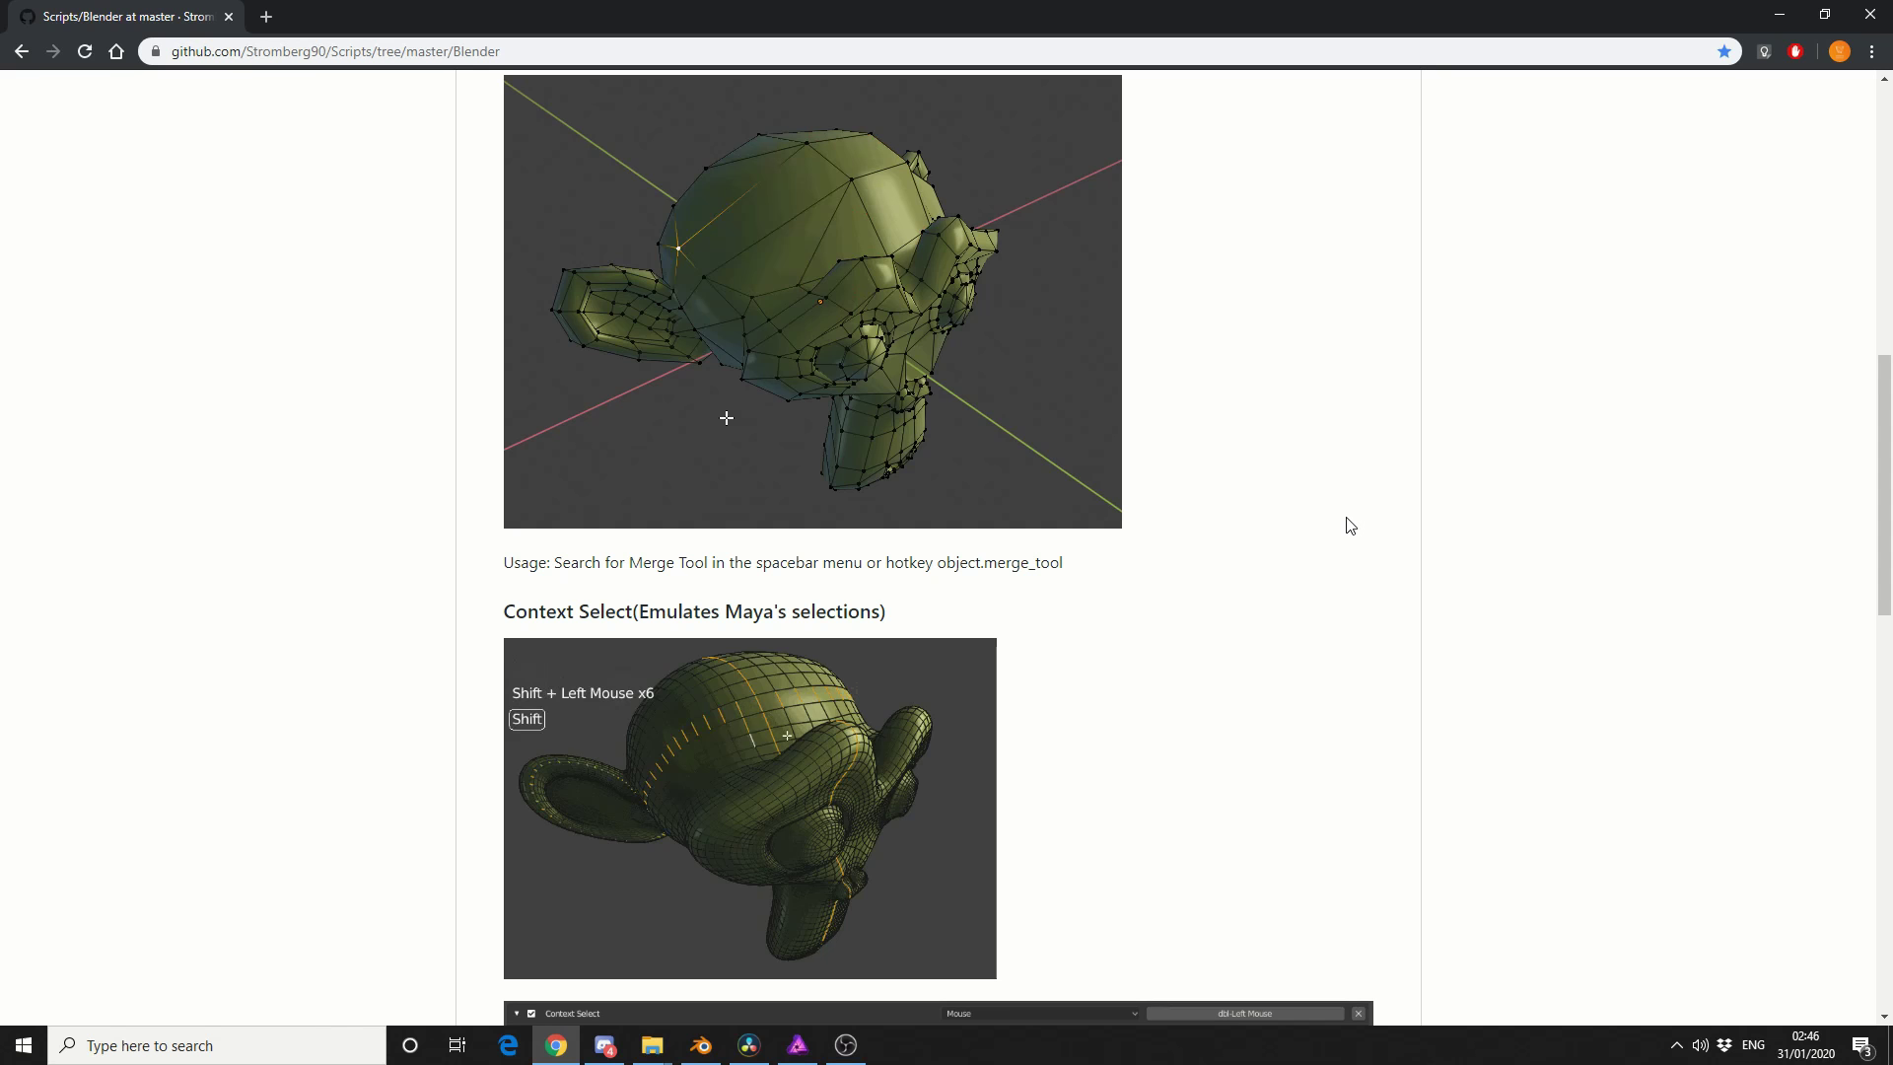
scroll(1349, 526, down, 5)
scroll(1346, 520, down, 5)
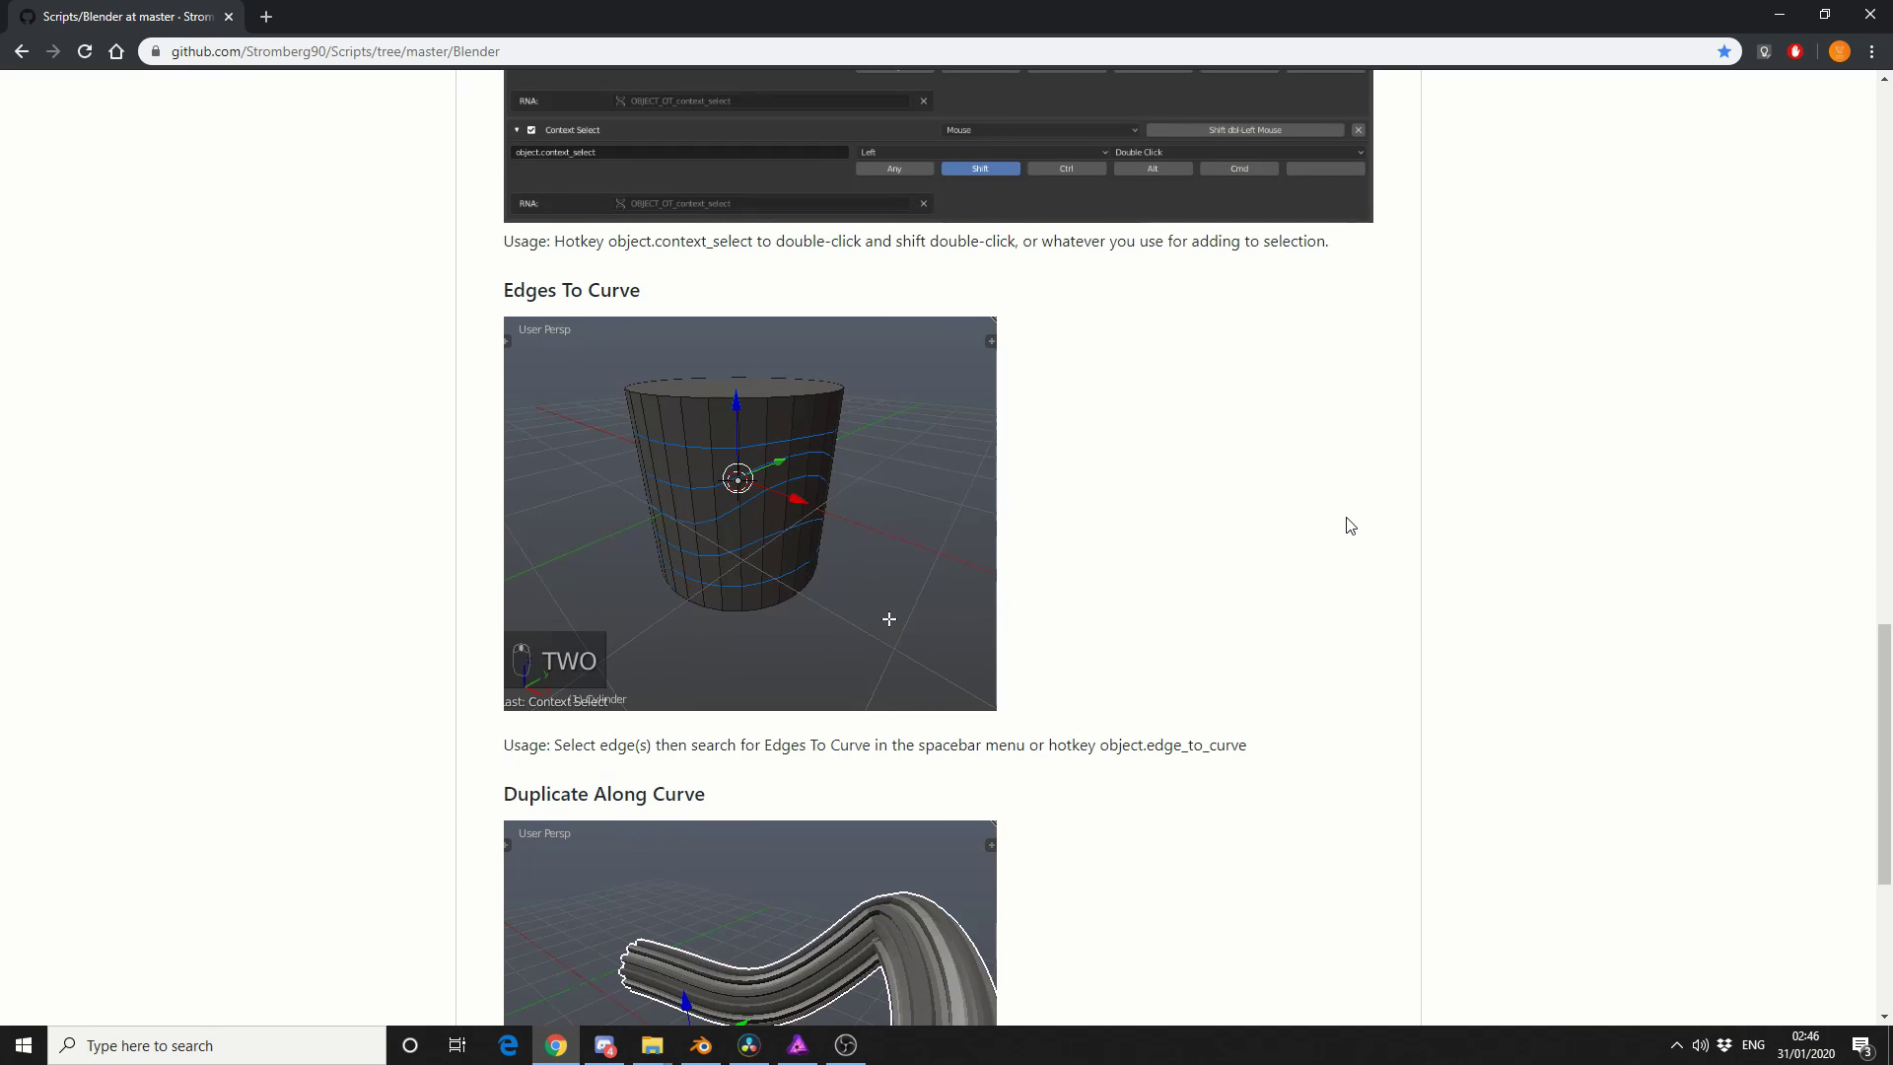
scroll(838, 591, down, 2)
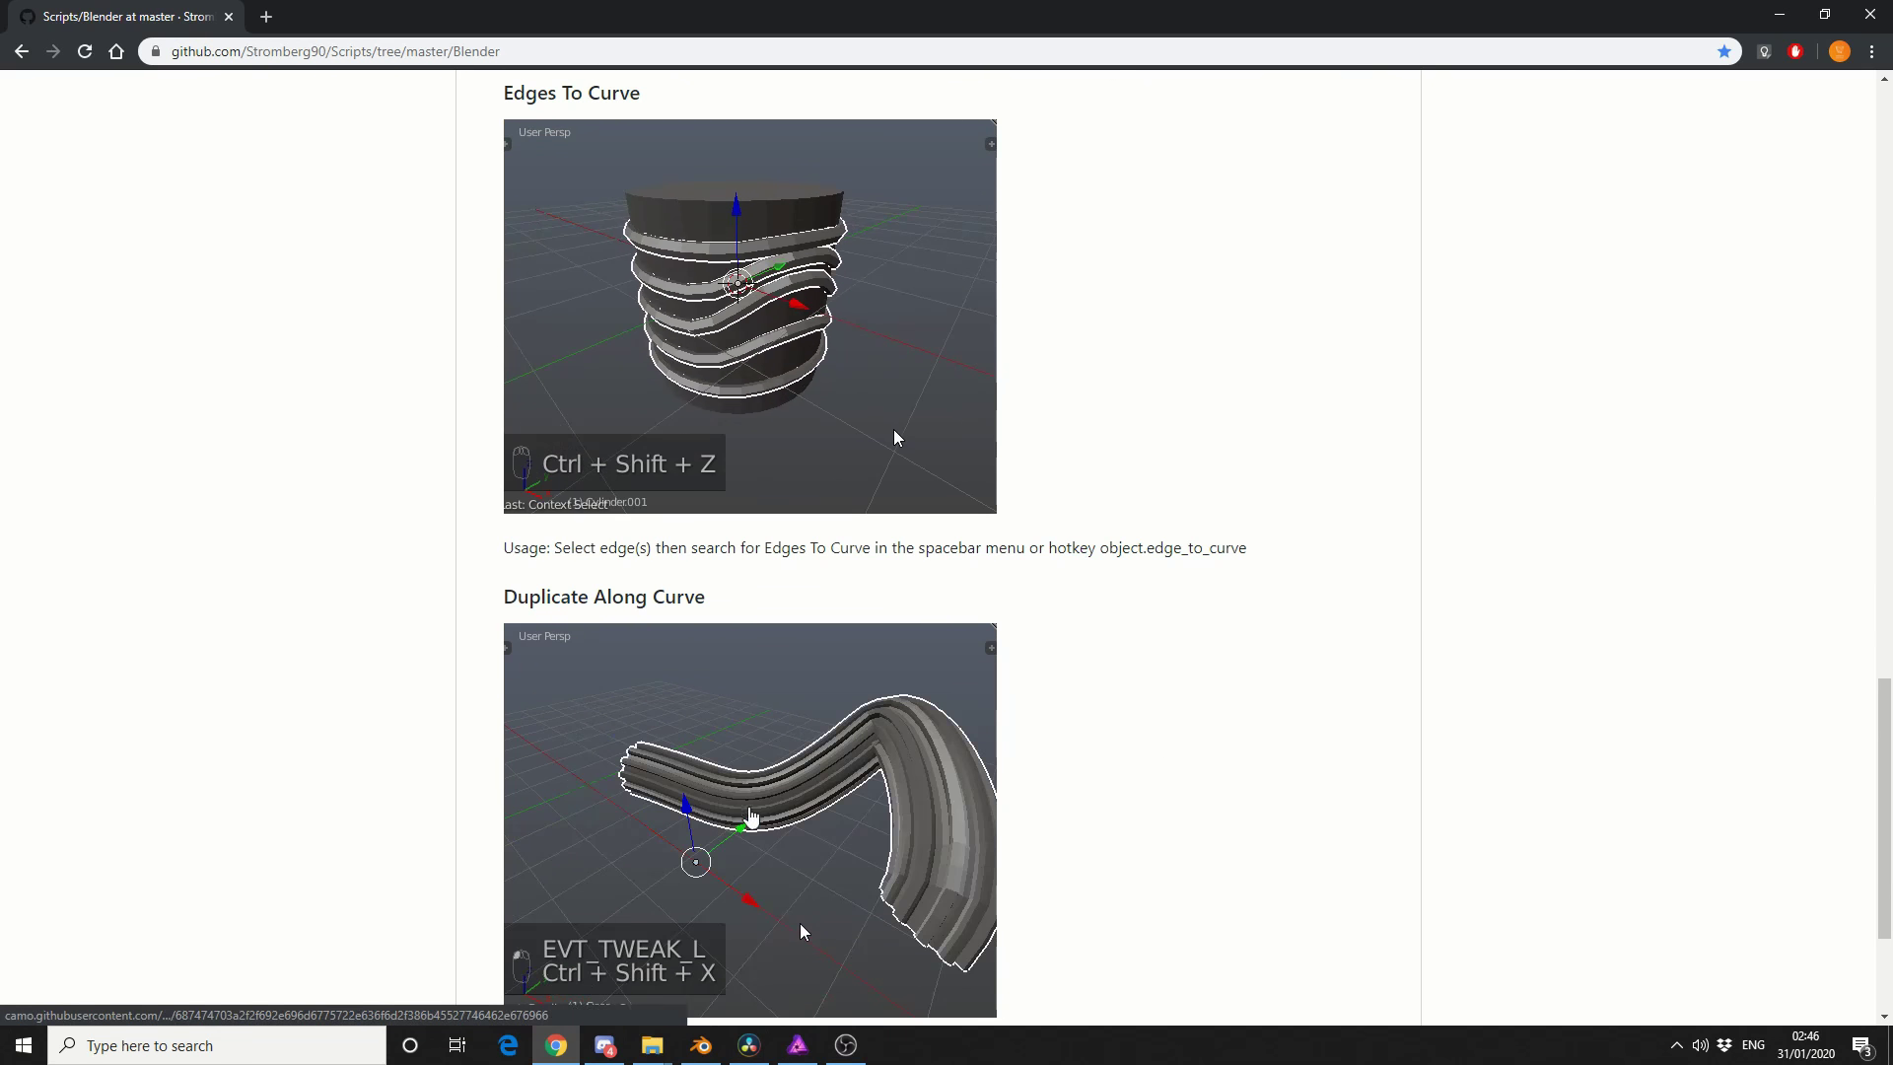
Switch to Blender and replace the default cube with a mesh circle
click(702, 1047)
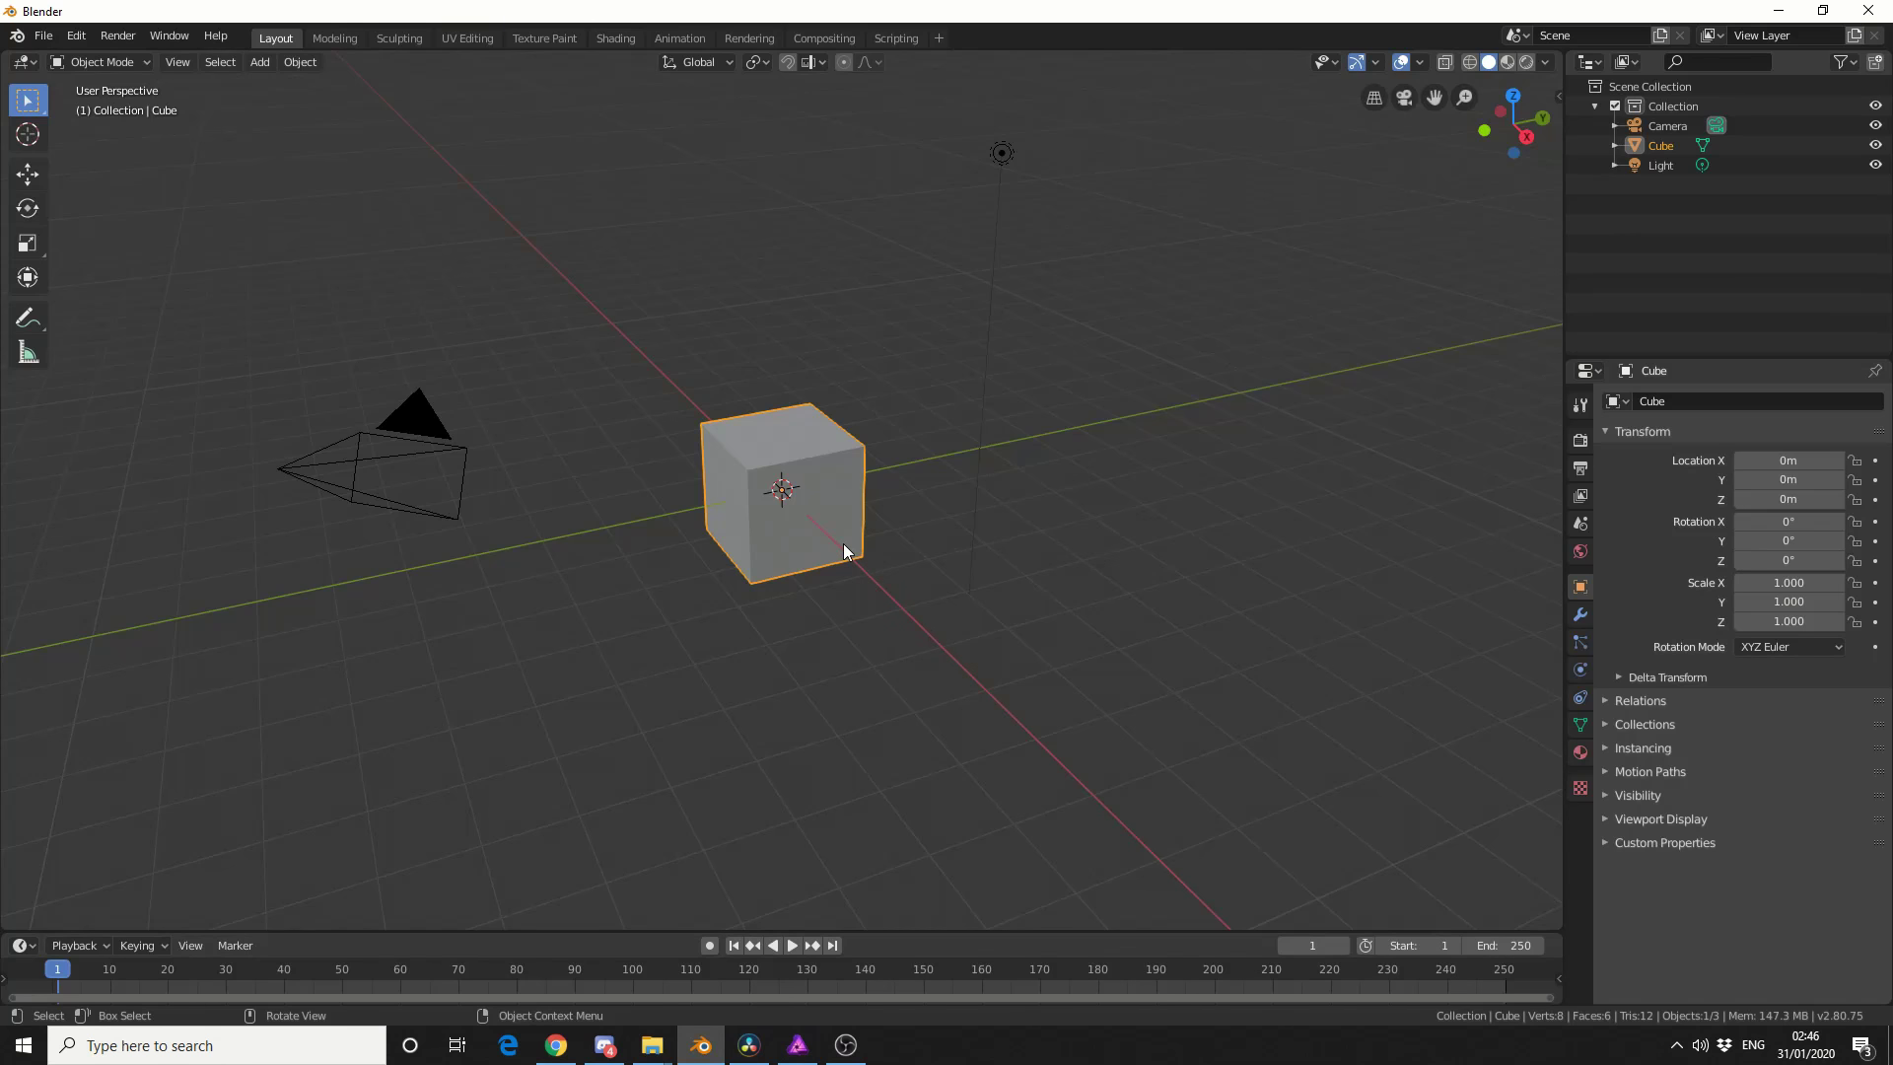
key(Delete)
key(shift+a)
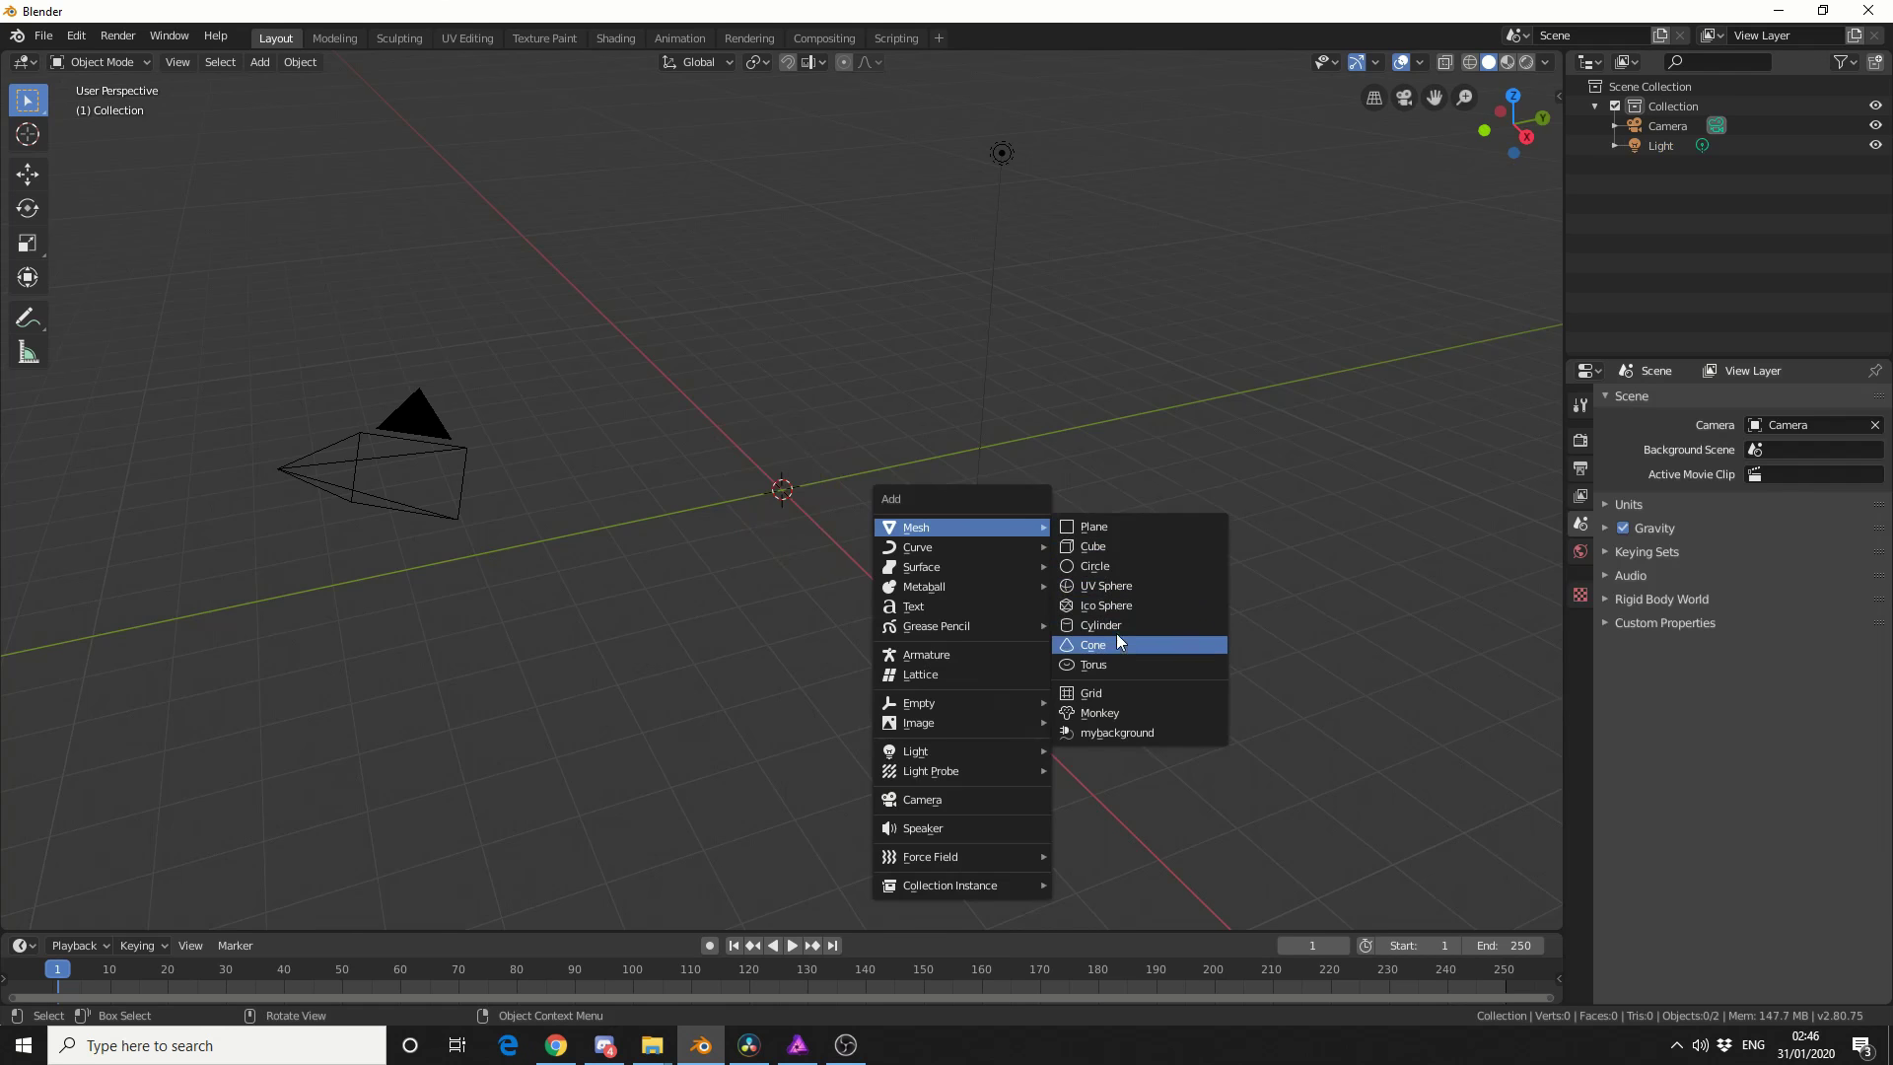
click(1100, 567)
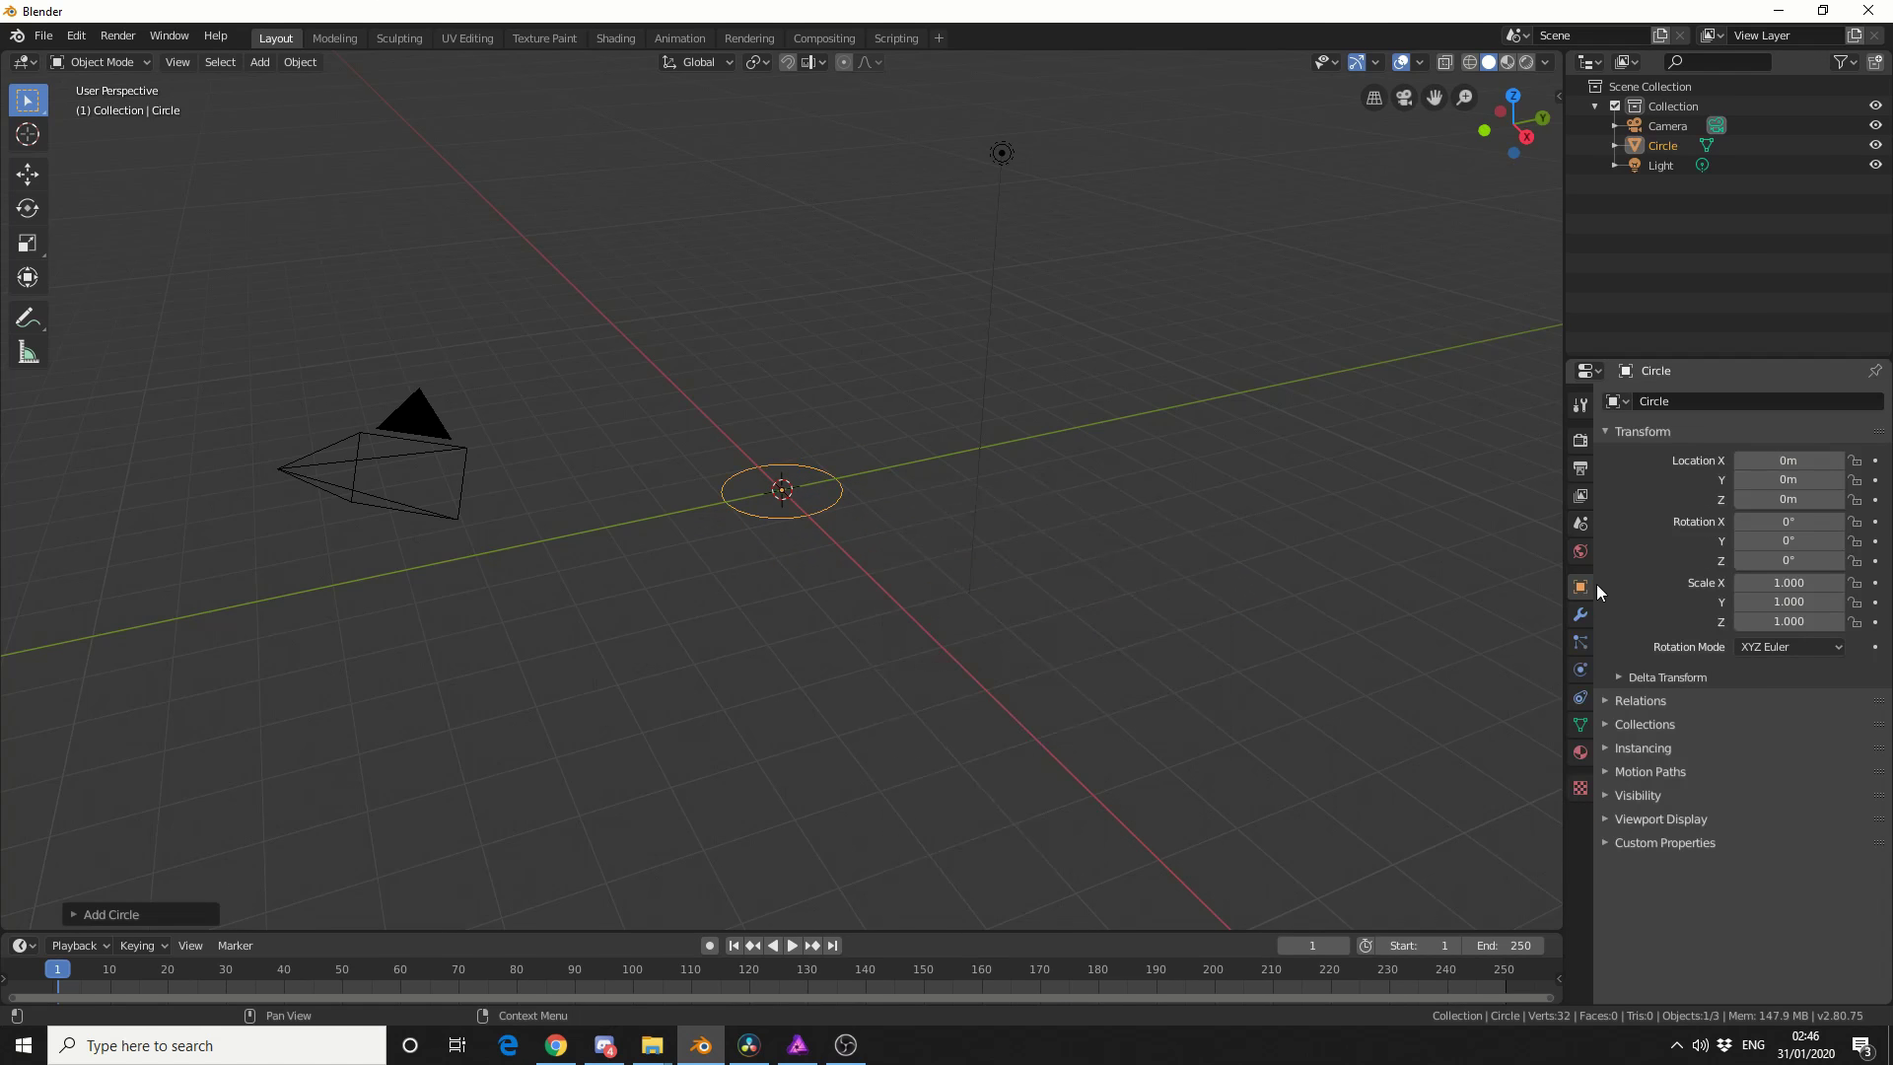
Add a Screw modifier to the circle and set its axis to Y
click(1580, 615)
click(1675, 402)
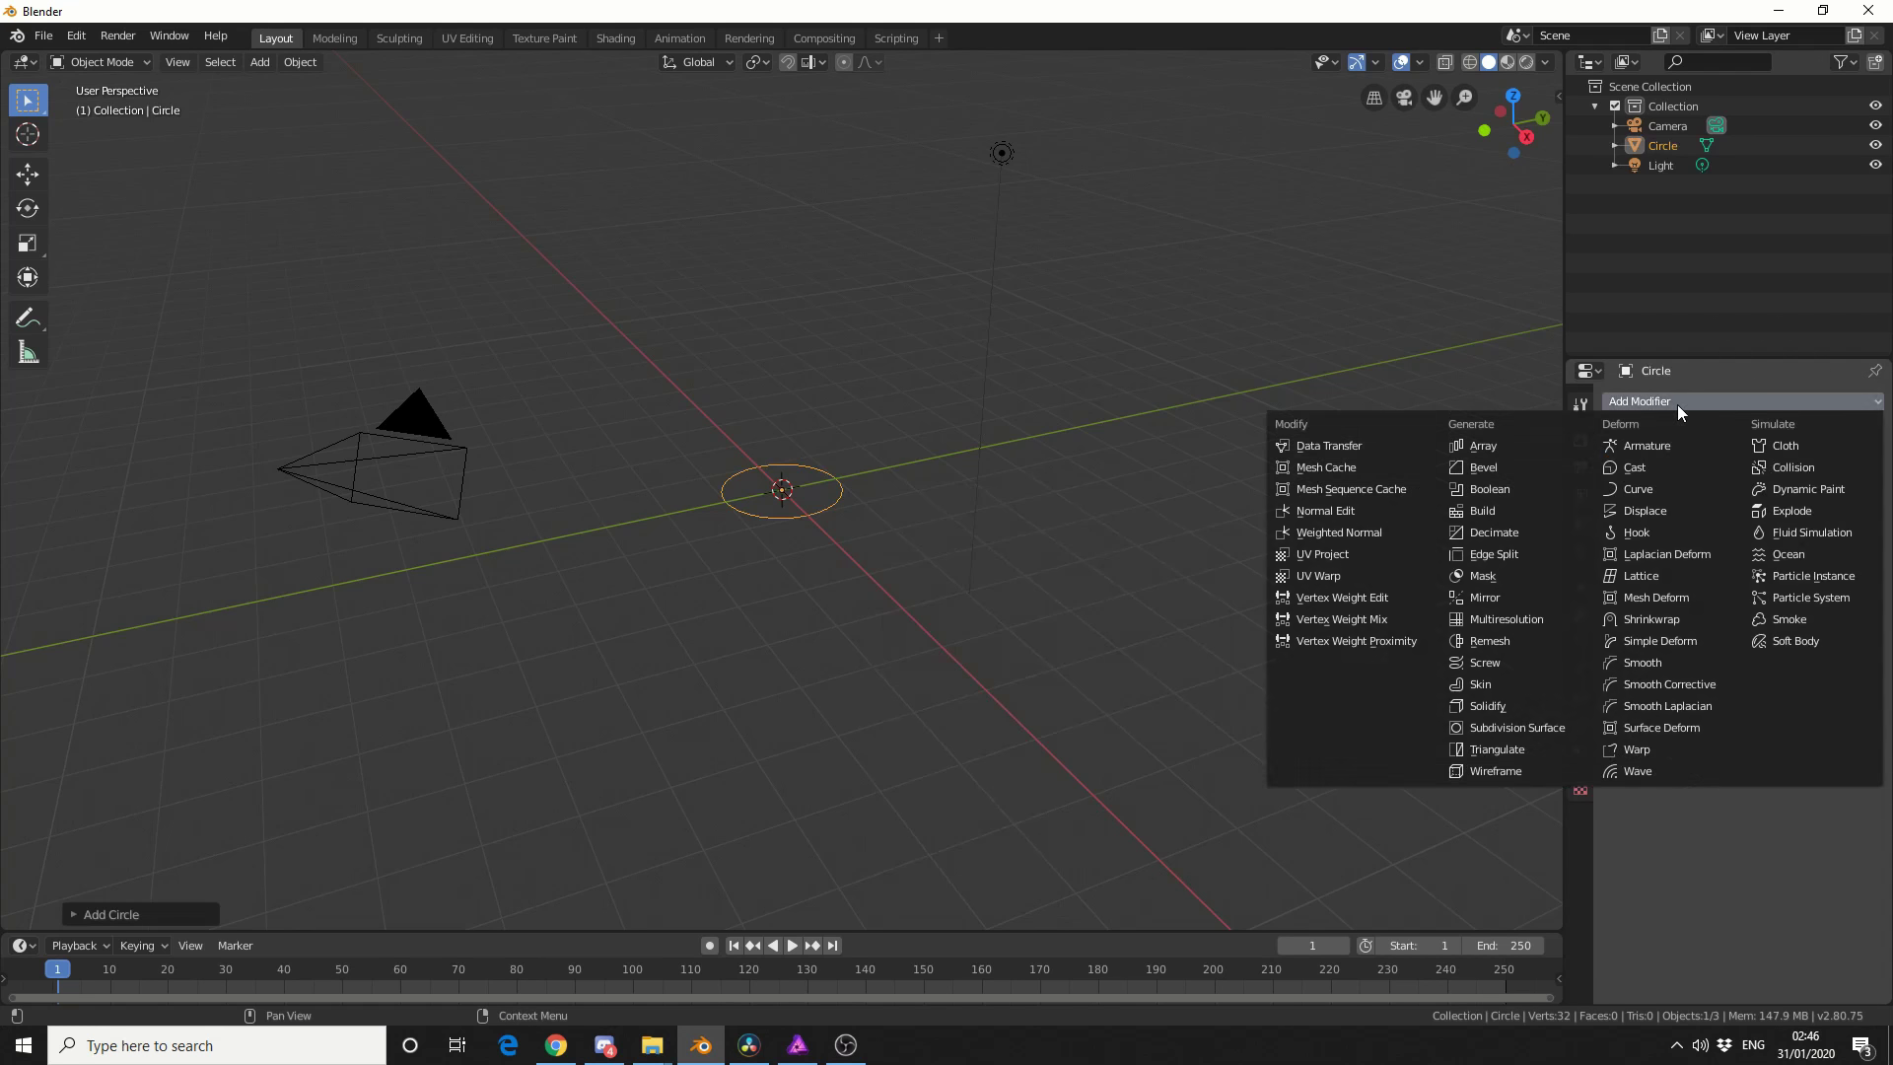
click(1520, 662)
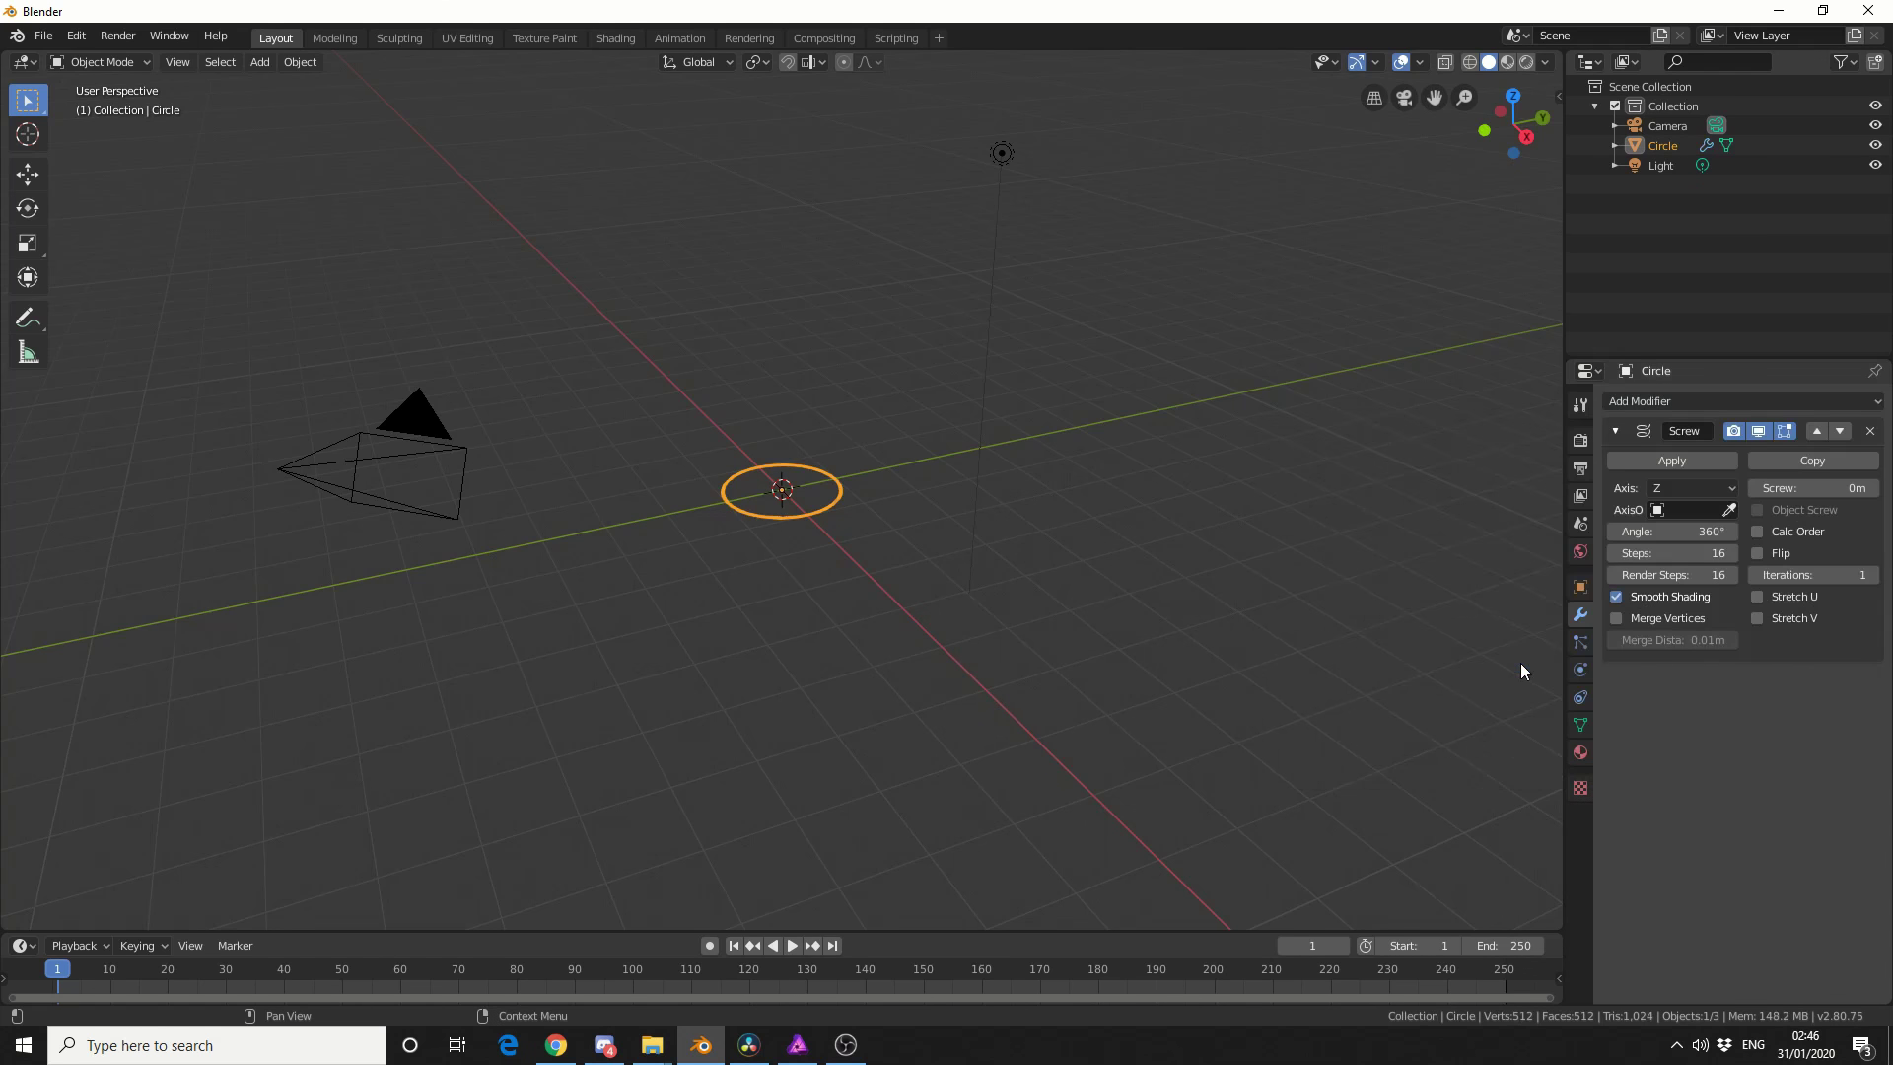
click(1671, 486)
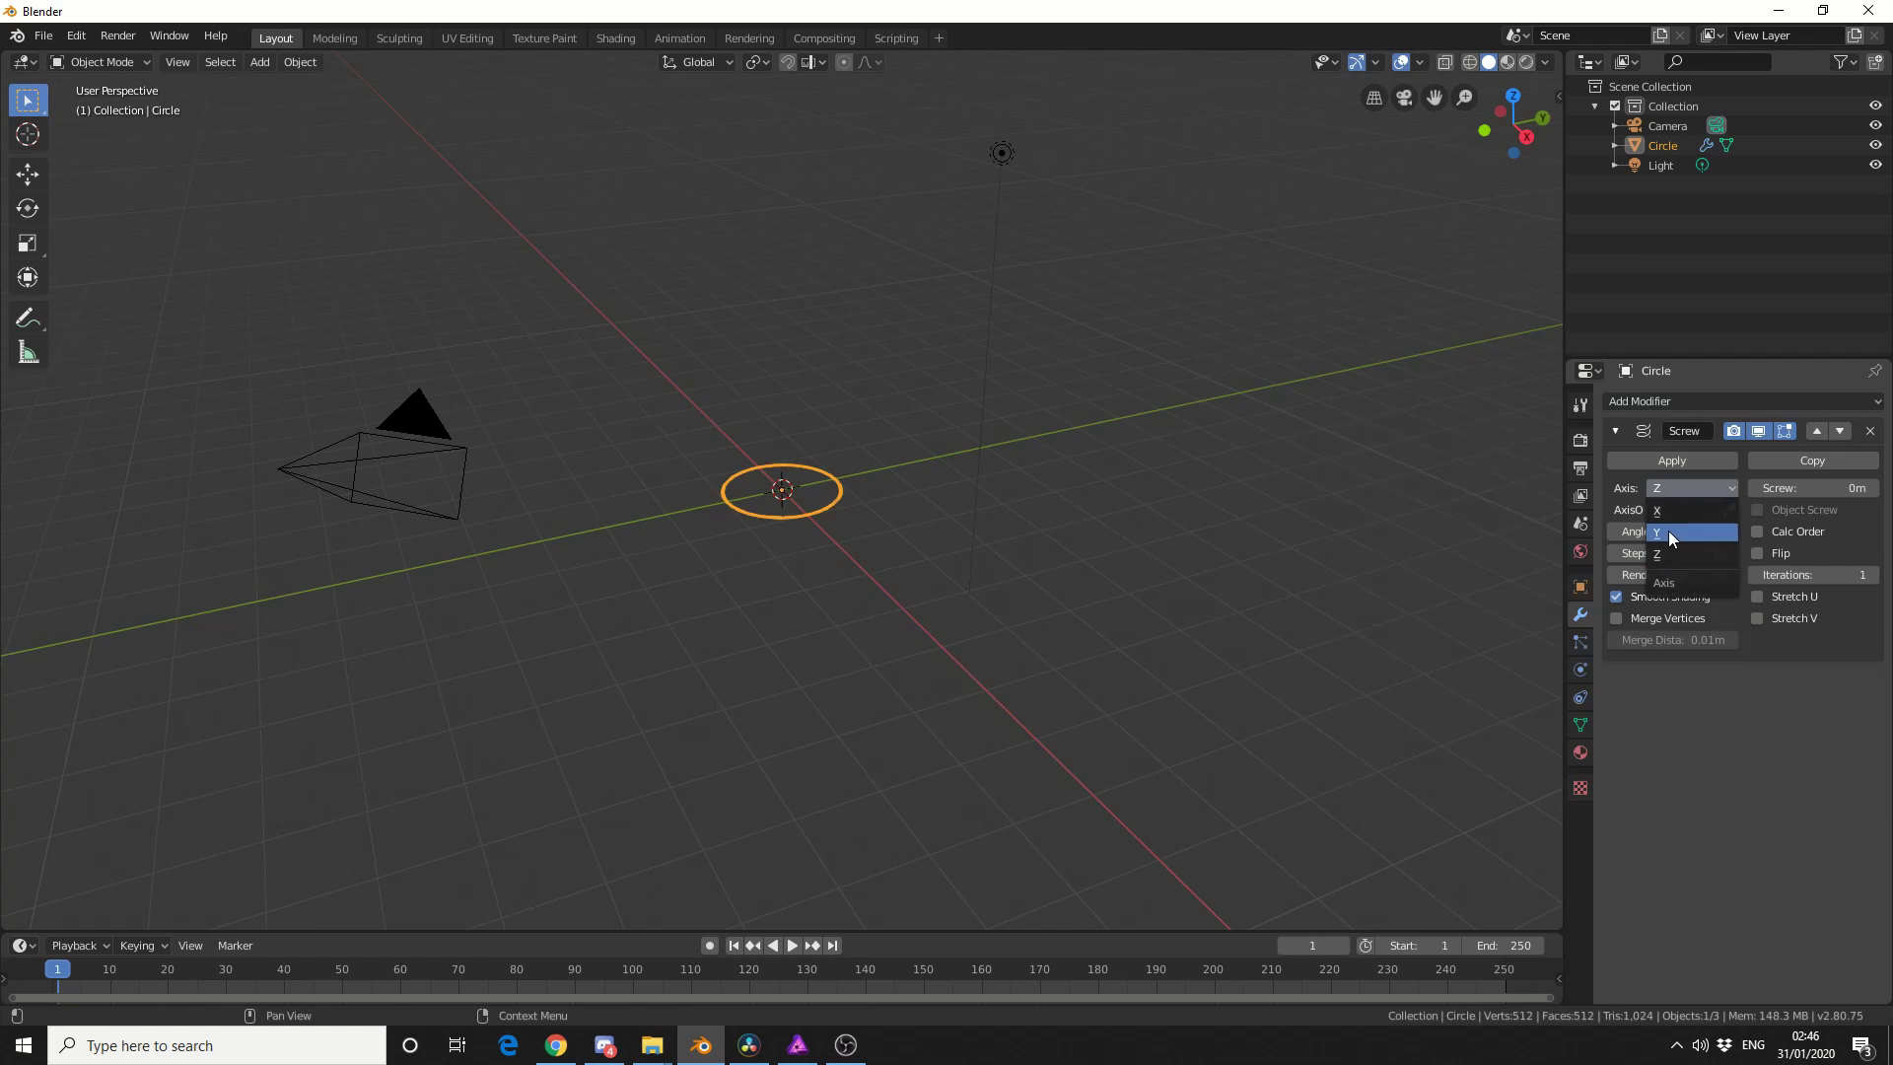
click(1659, 532)
Set the Screw modifier's screw distance to 3 m and its steps to 32, and apply the modifier
click(1770, 487)
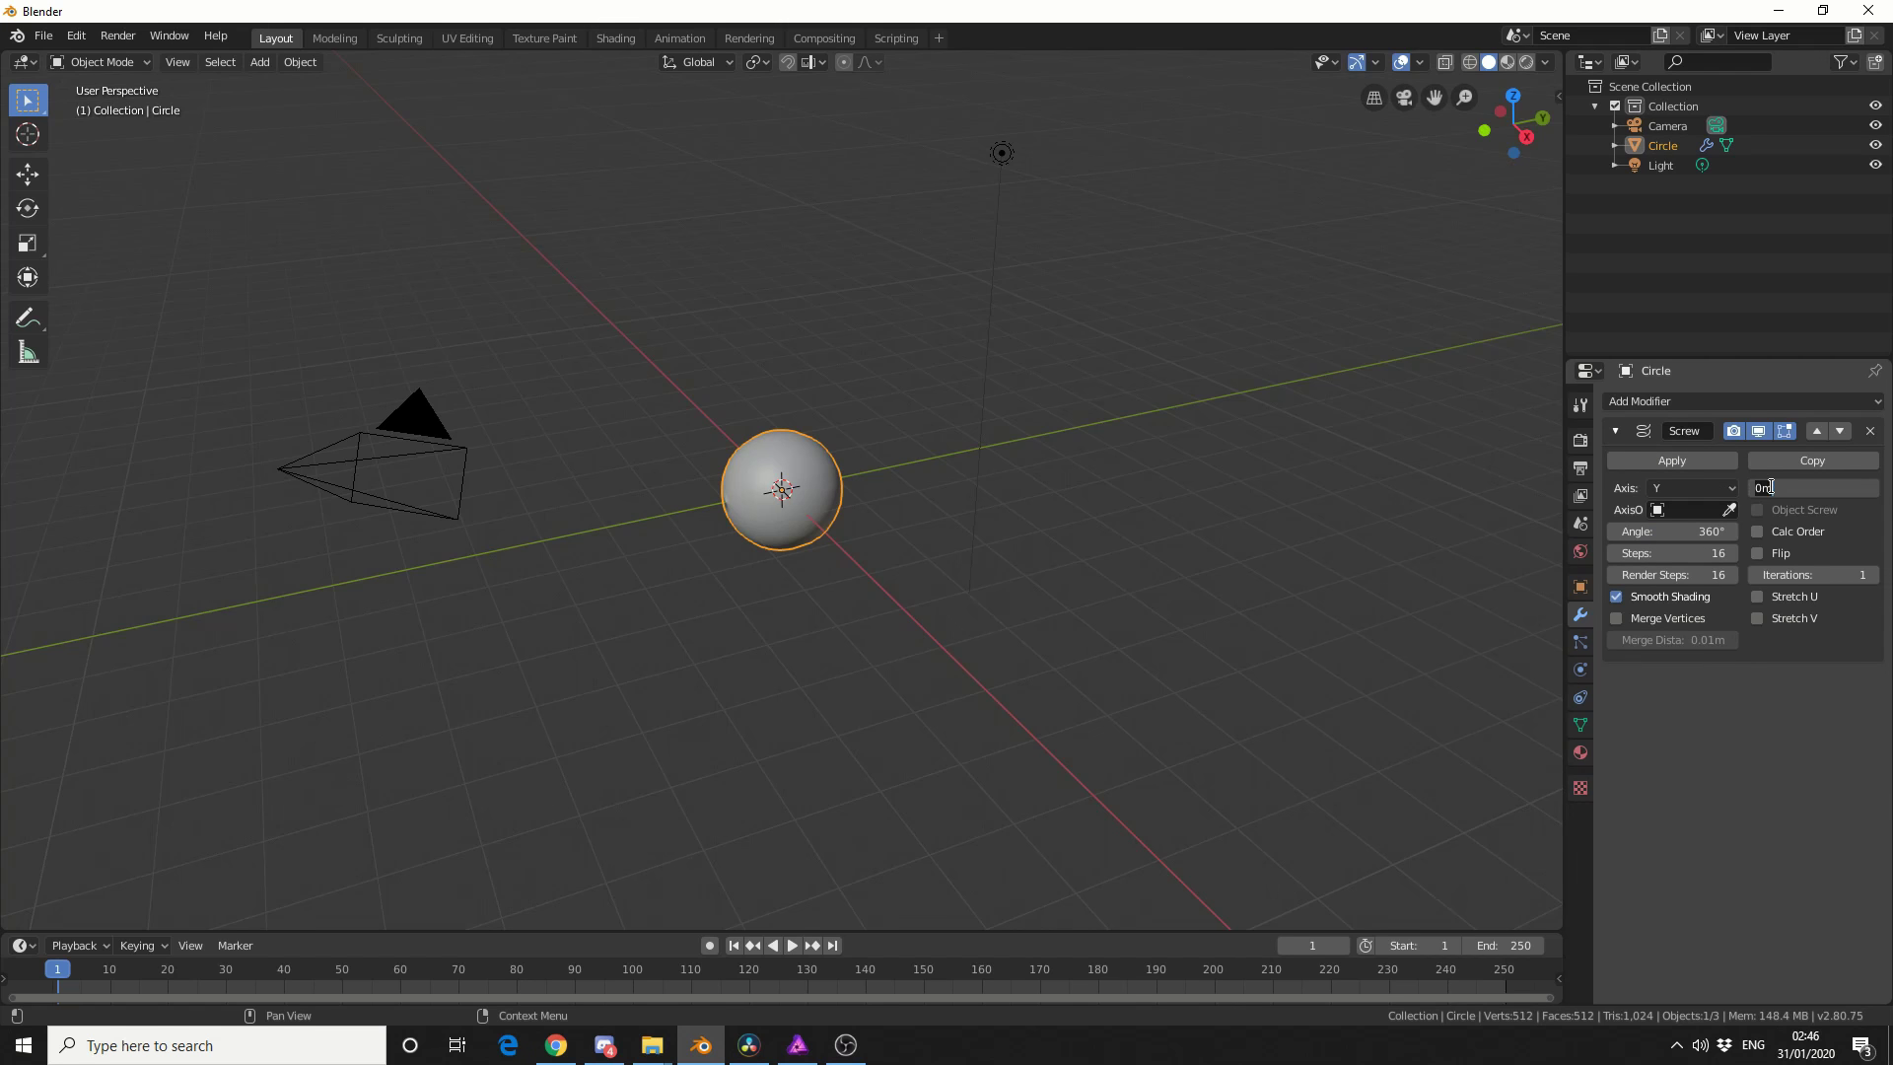
text(3)
key(Return)
click(1689, 553)
text(32)
key(Return)
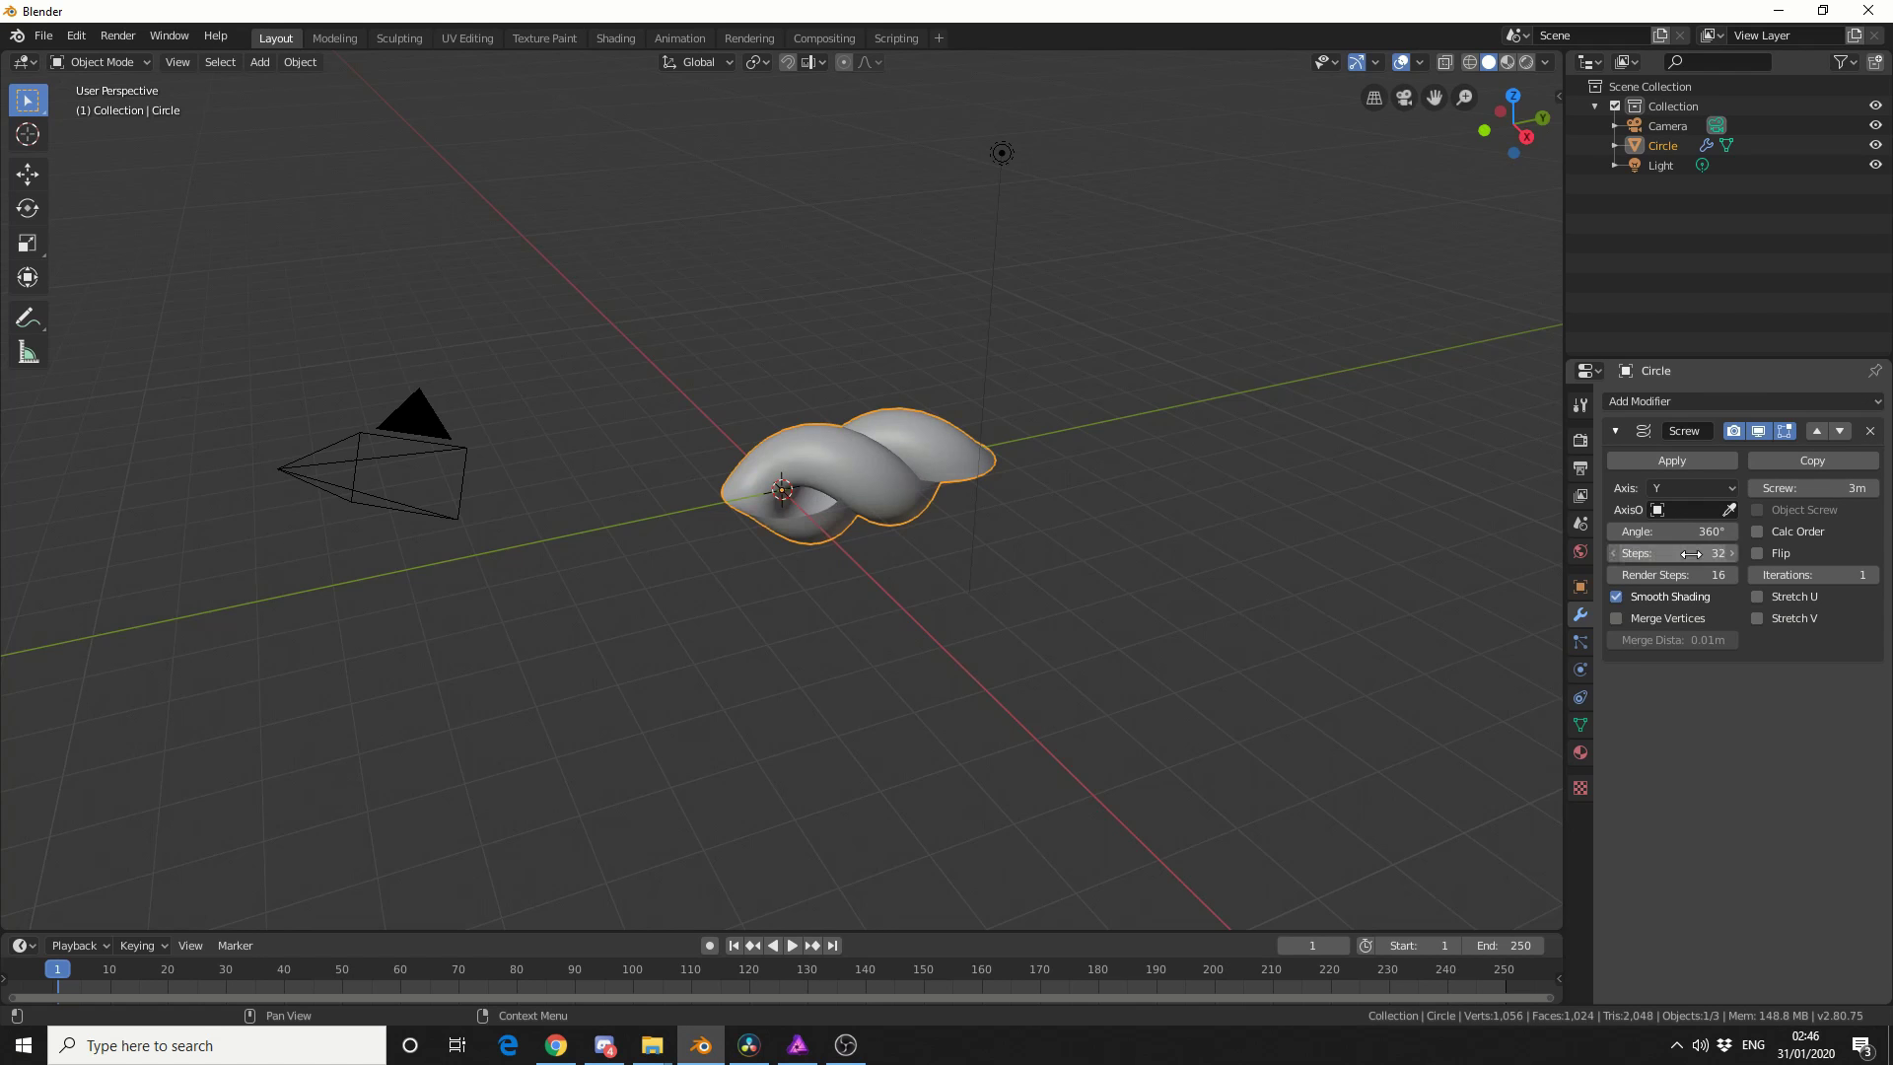
click(1672, 461)
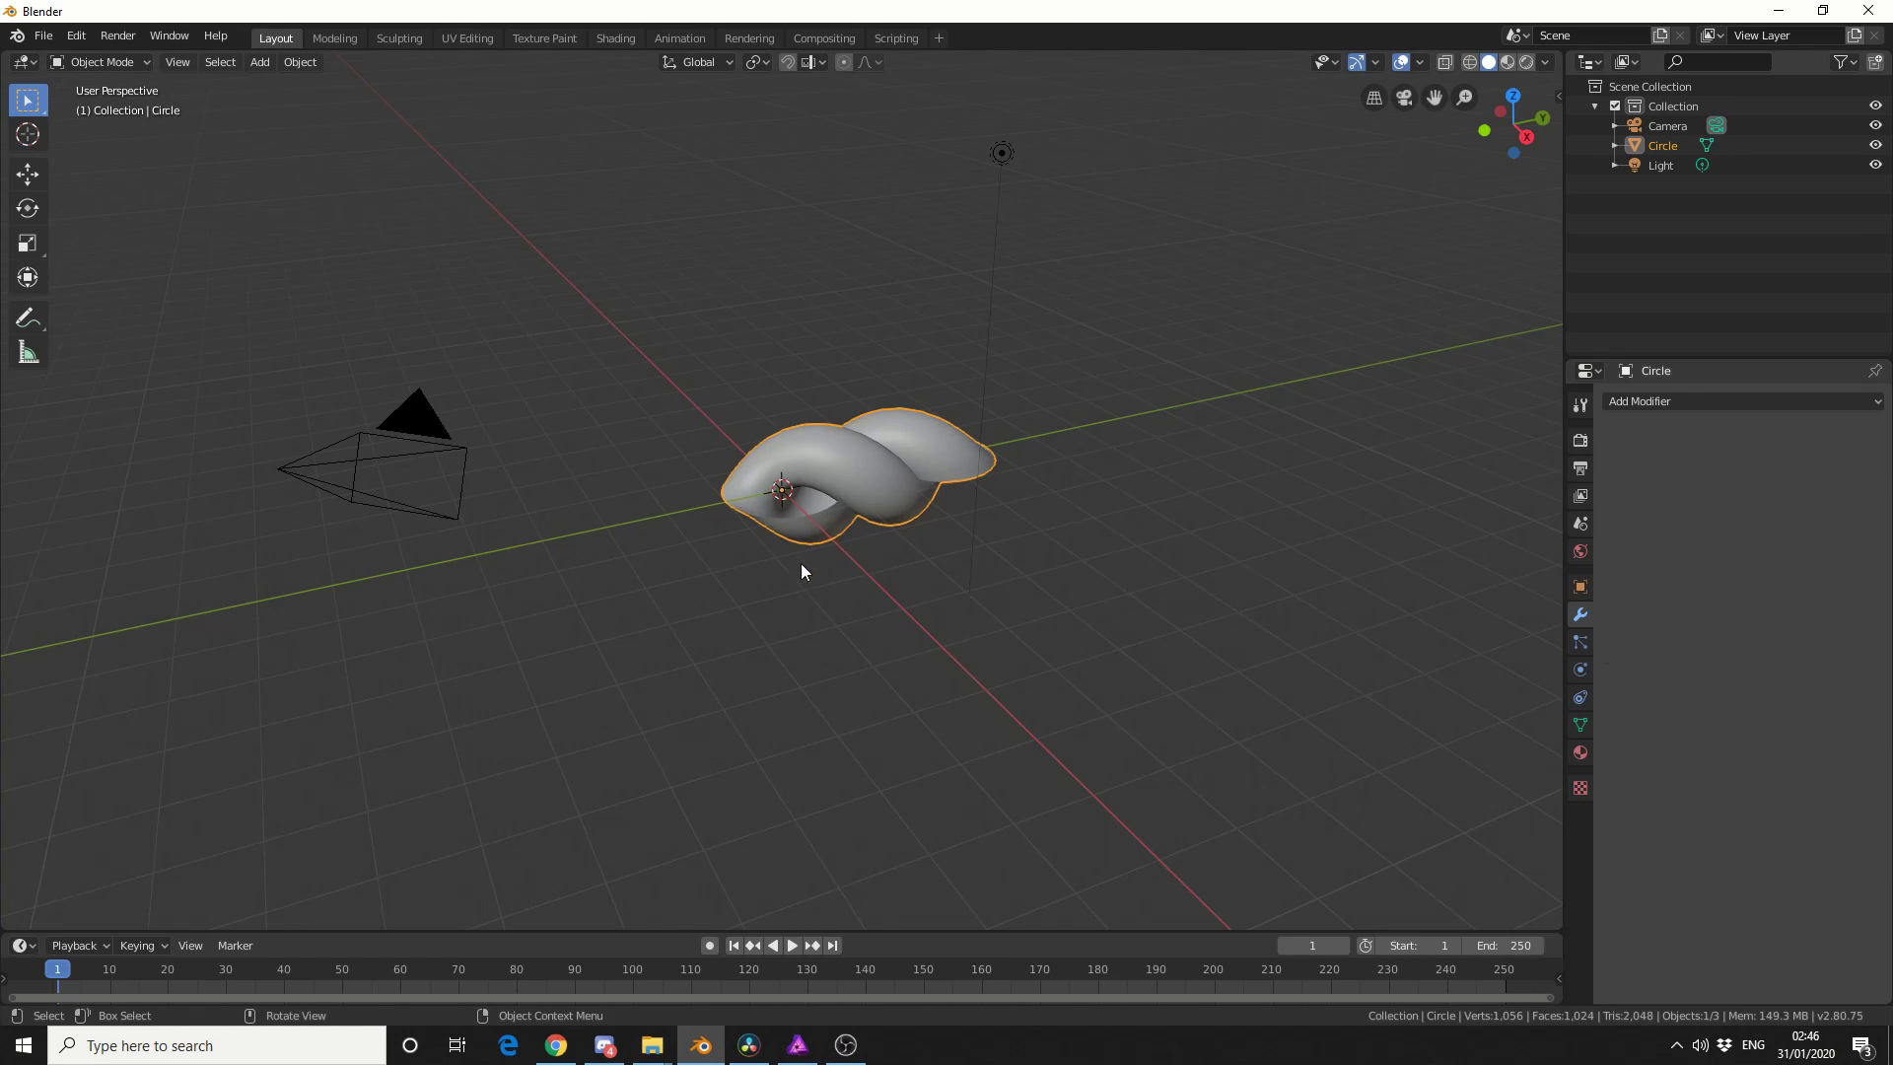
Select one edge loop running along the twisted mesh and turn it into a curve with Edges To Curve
scroll(1023, 477, up, 4)
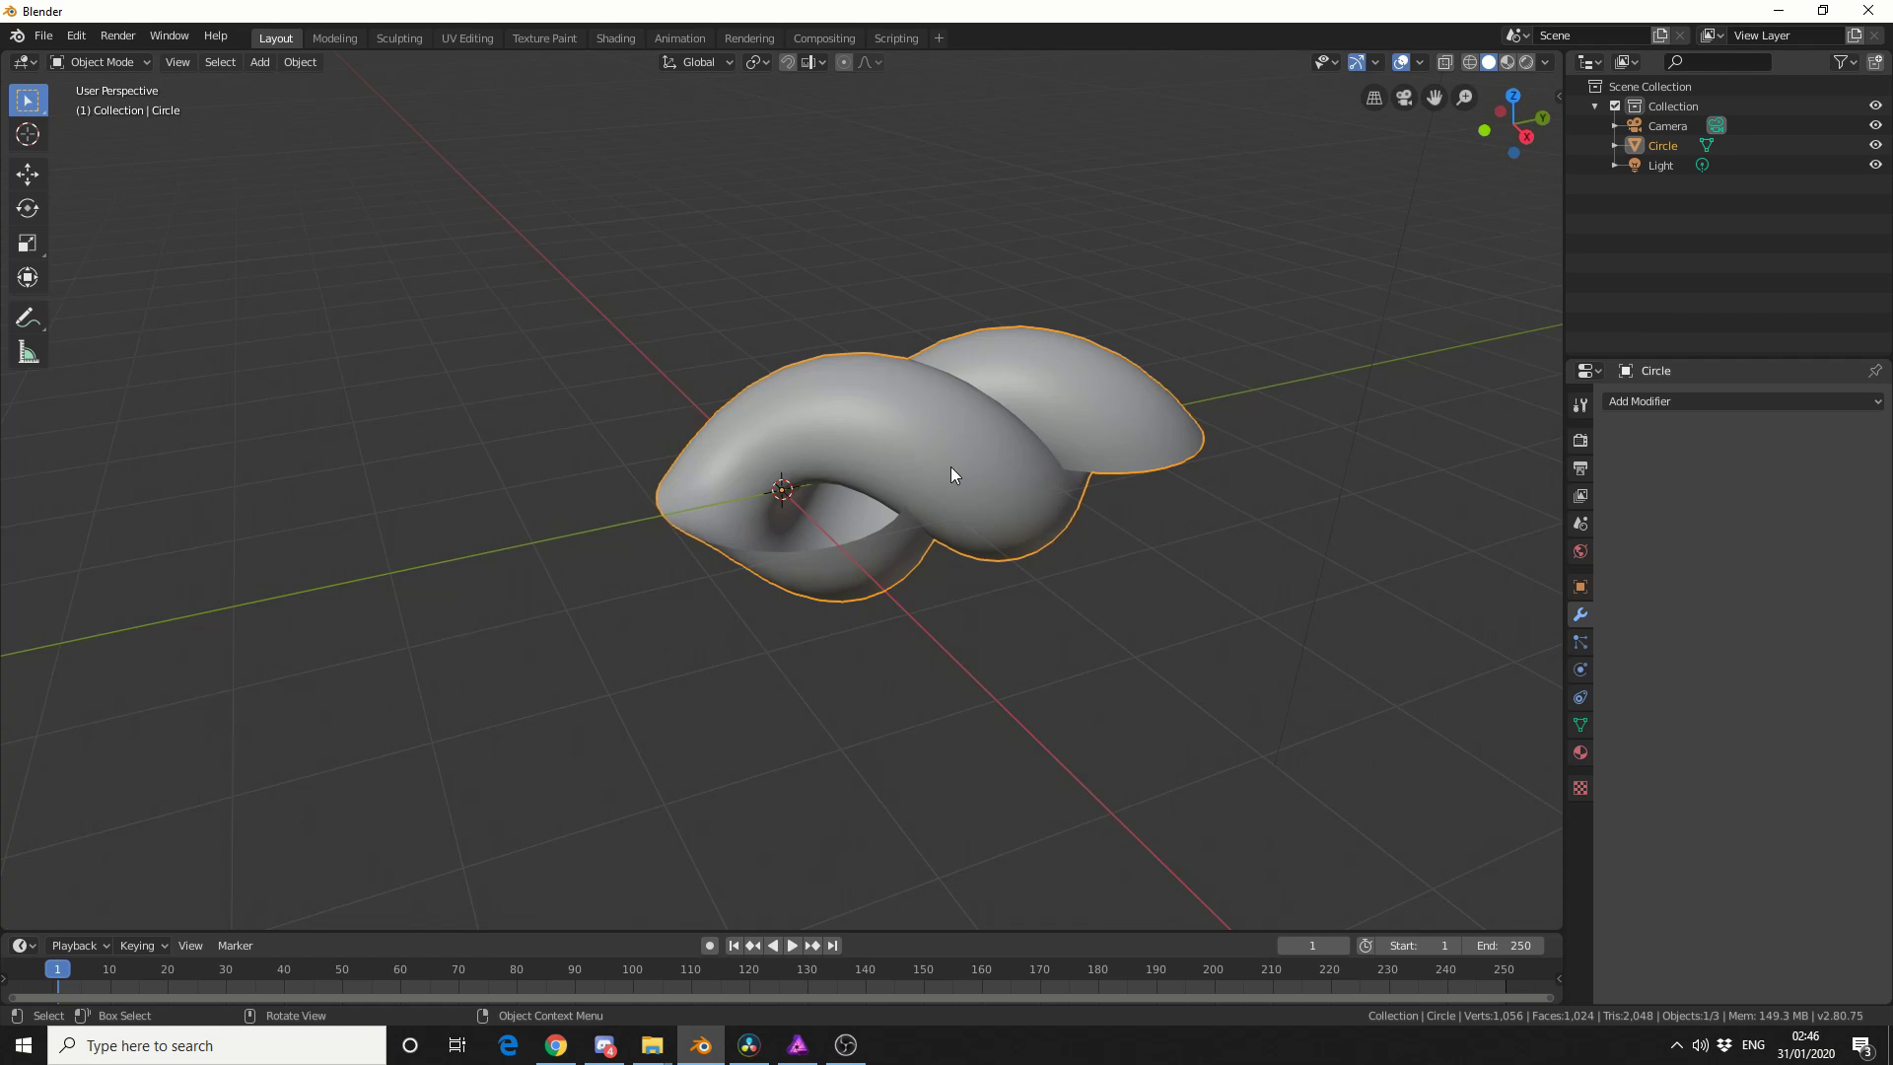
key(Tab)
key(2)
middle_drag(690, 601, 832, 634)
click(771, 585)
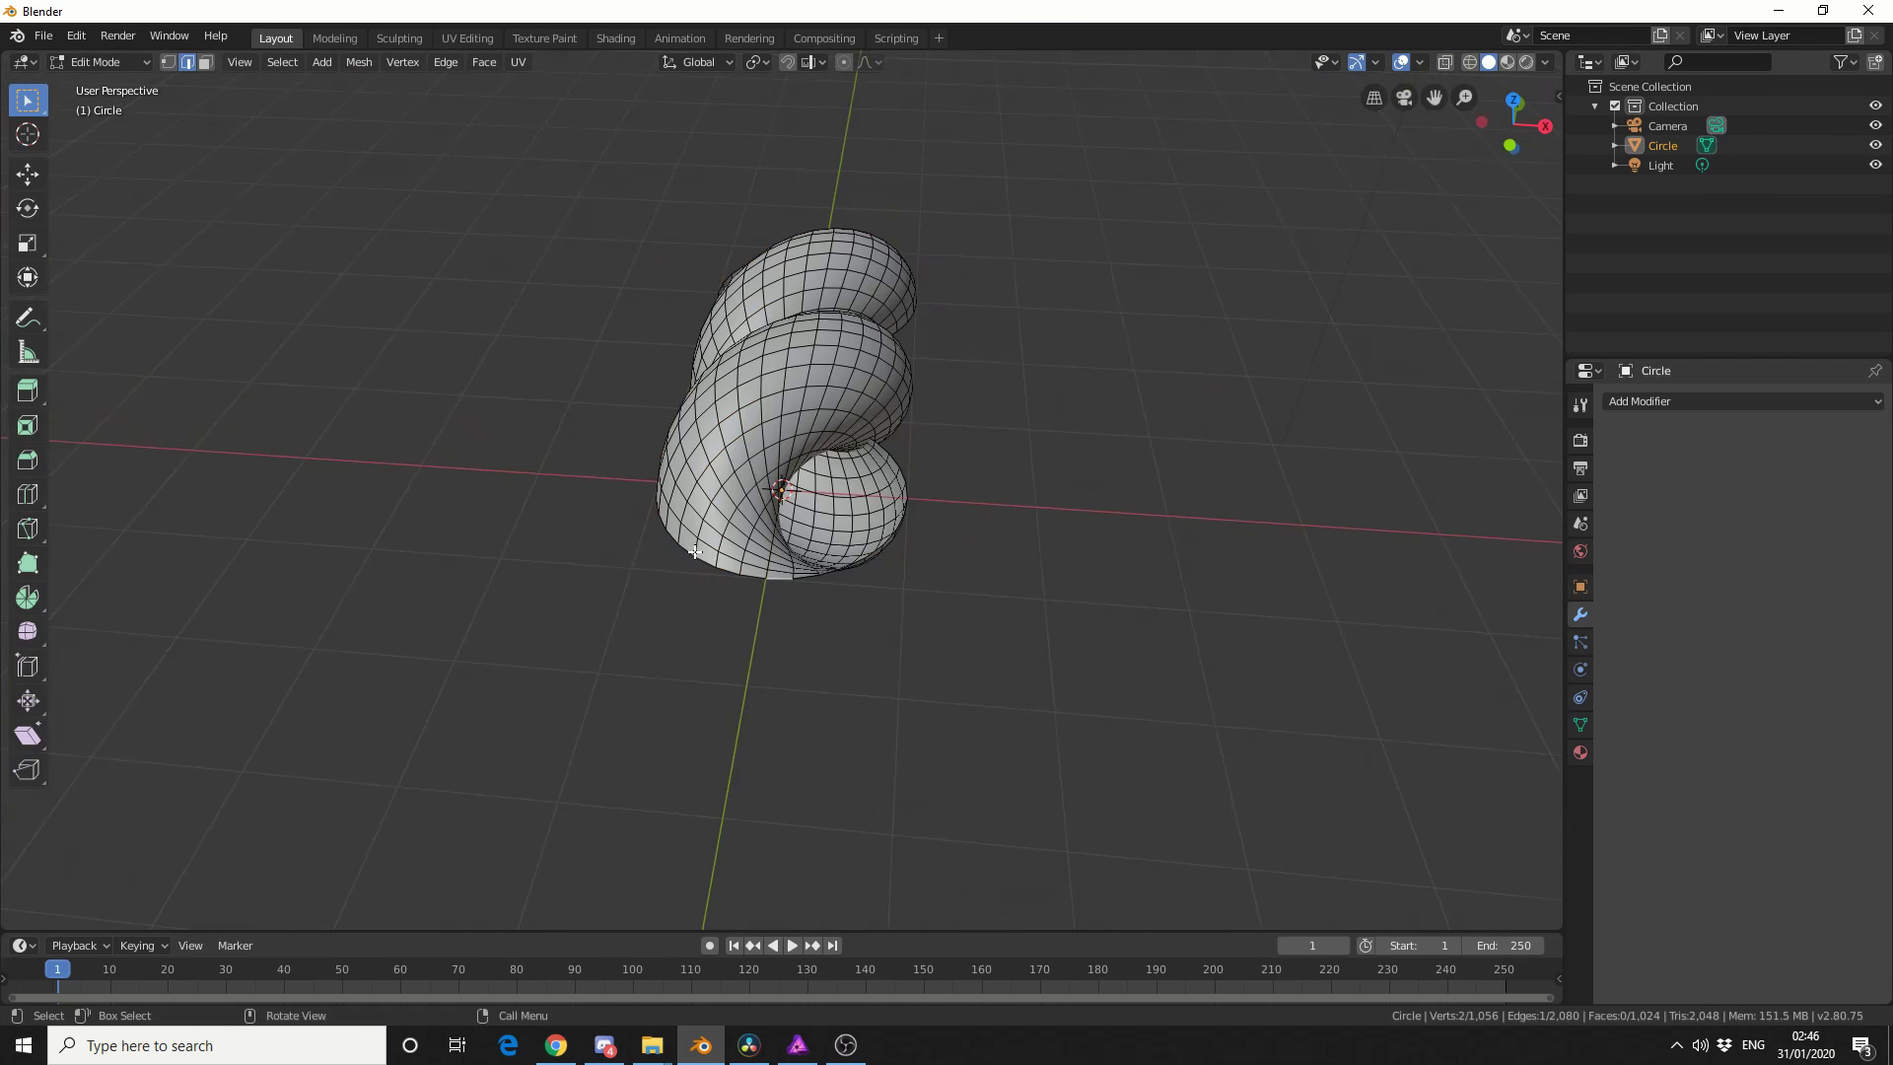
alt+click(695, 552)
middle_drag(1090, 617, 1047, 604)
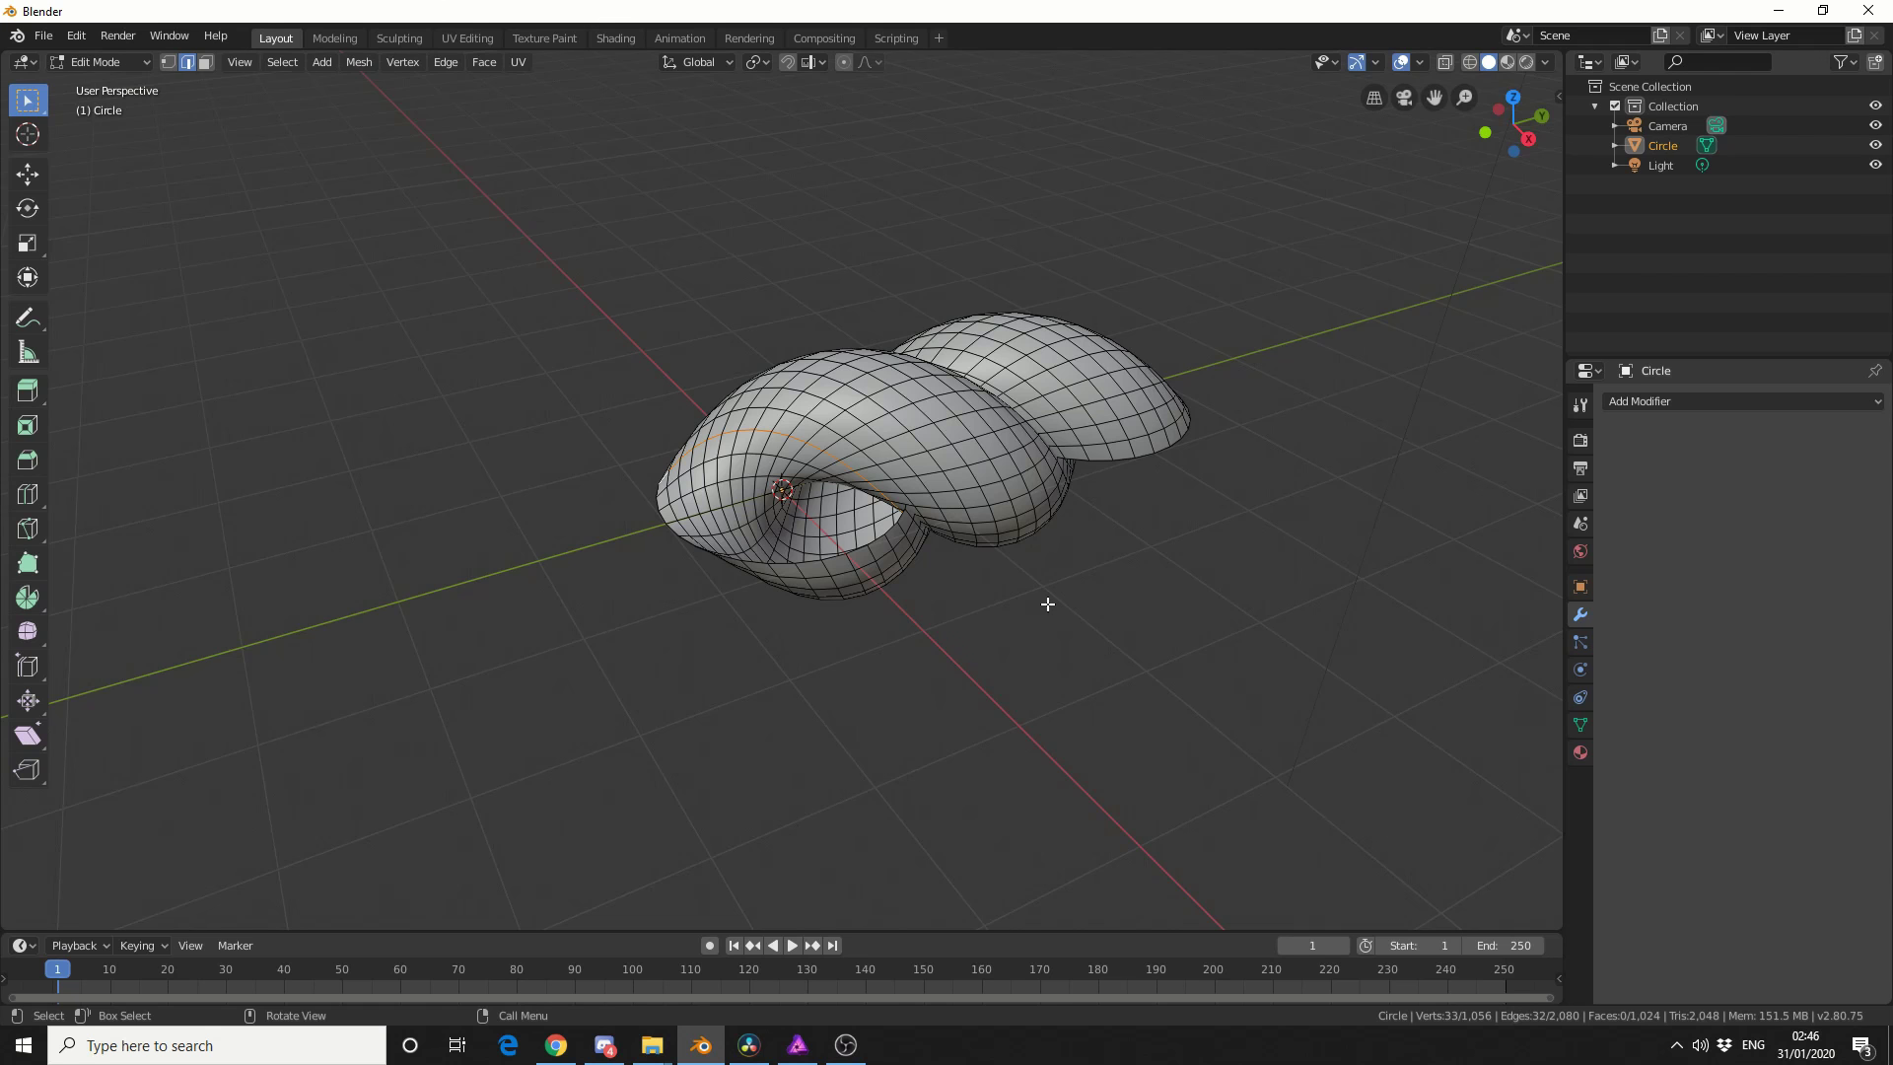
key(F3)
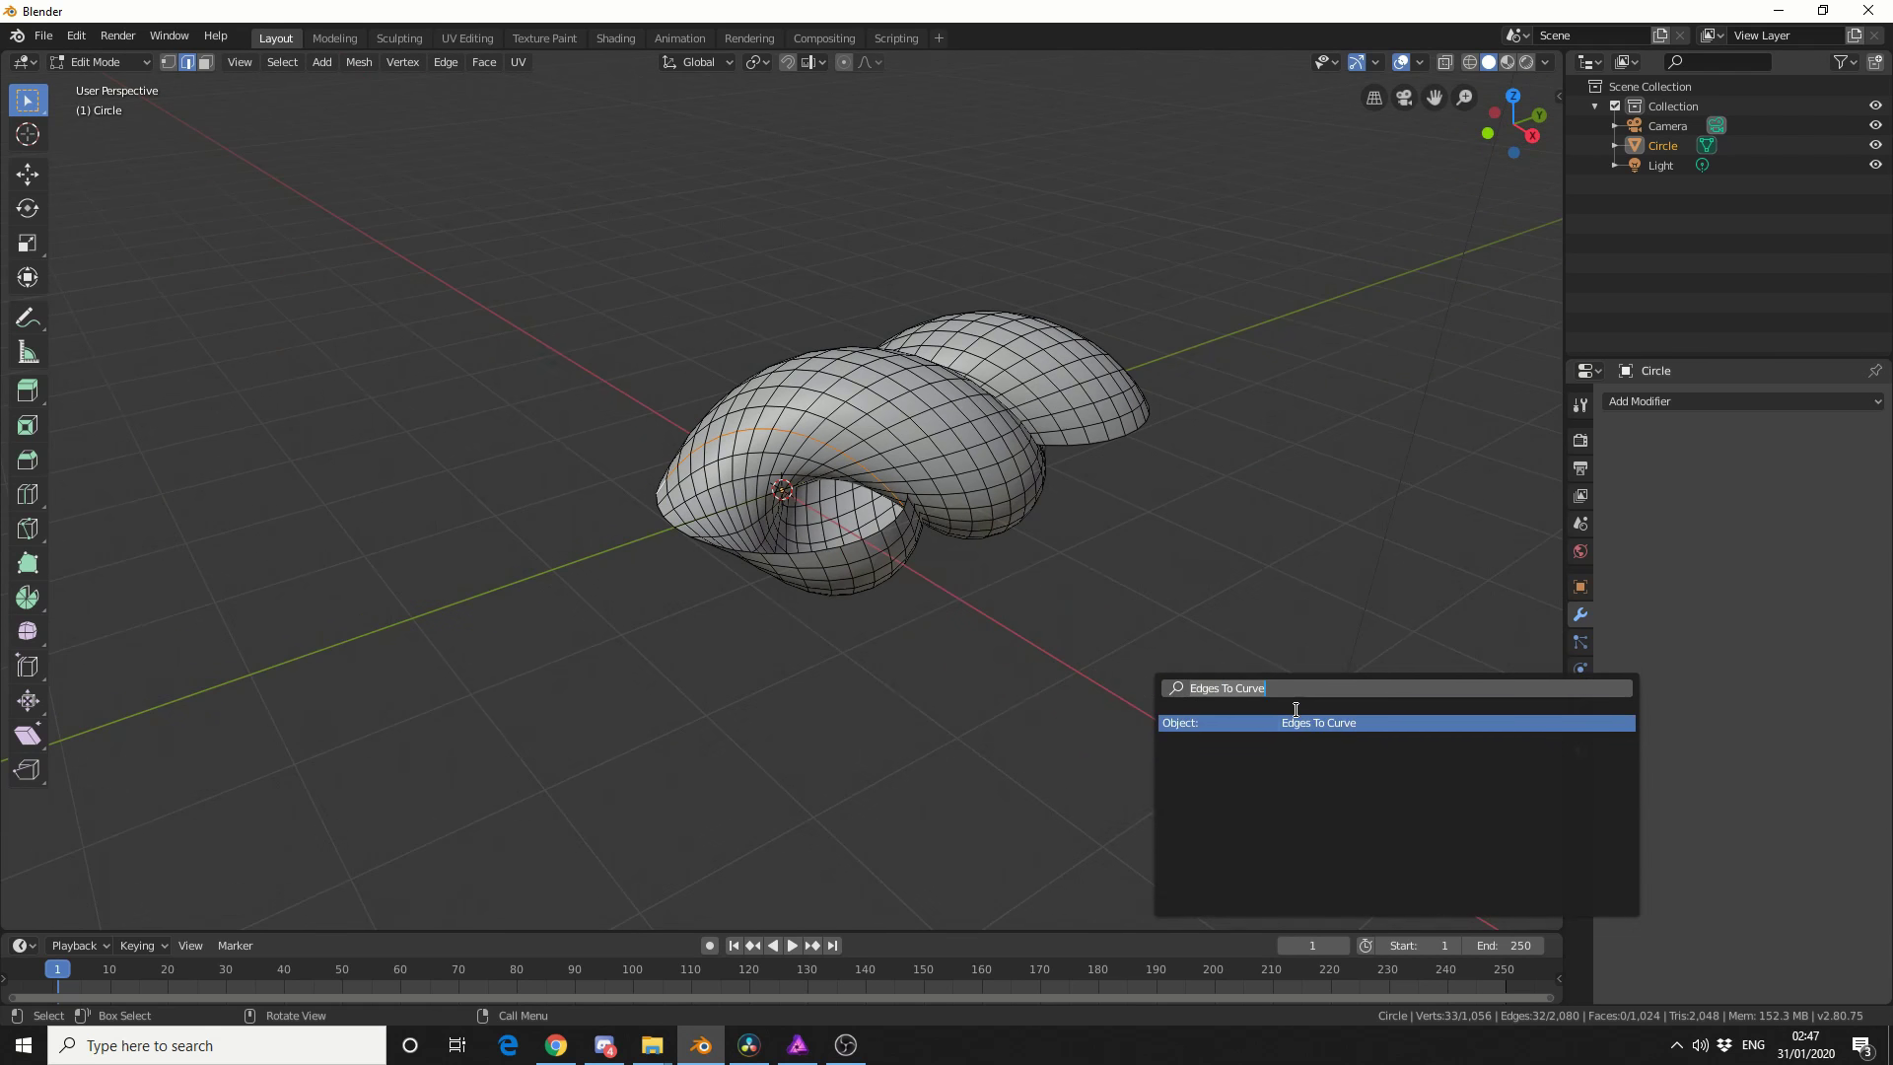
click(1307, 723)
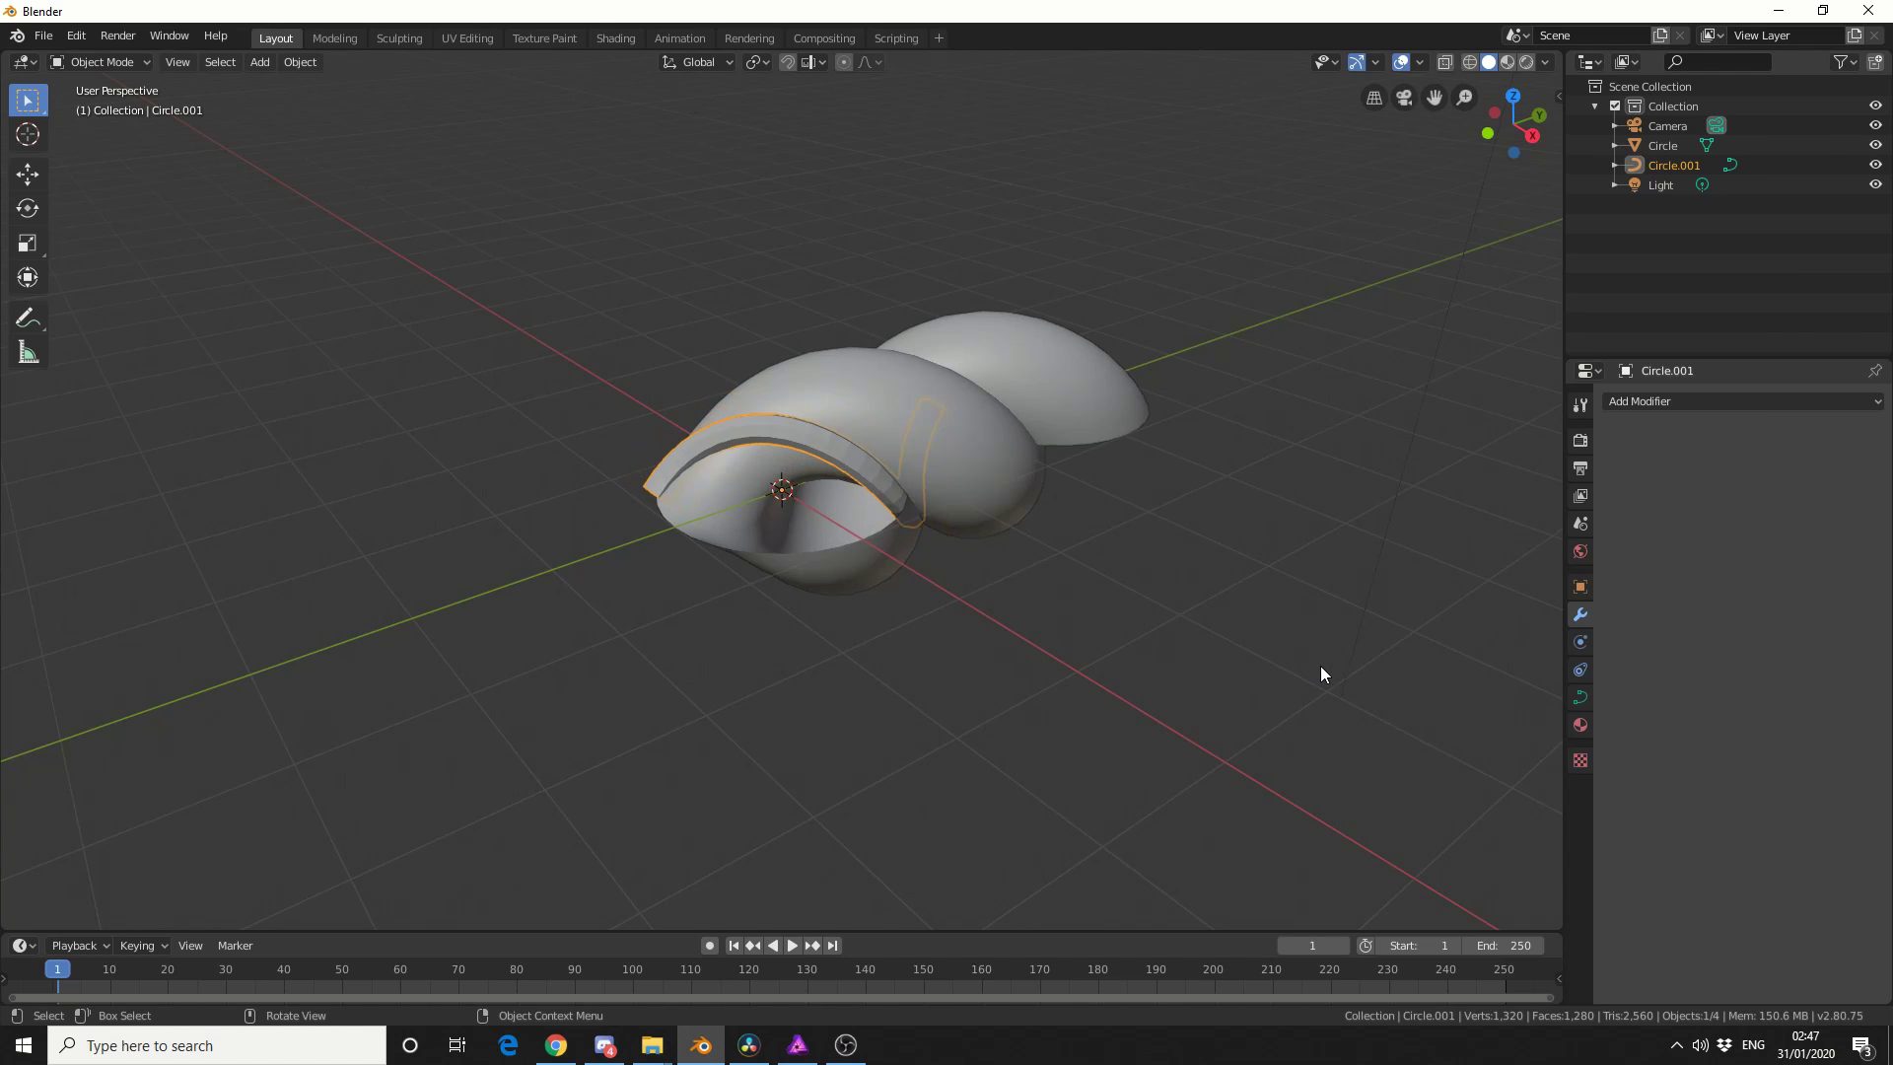
Set the new curve's bevel depth to 0.15 m in its geometry settings
middle_drag(1321, 666, 1475, 694)
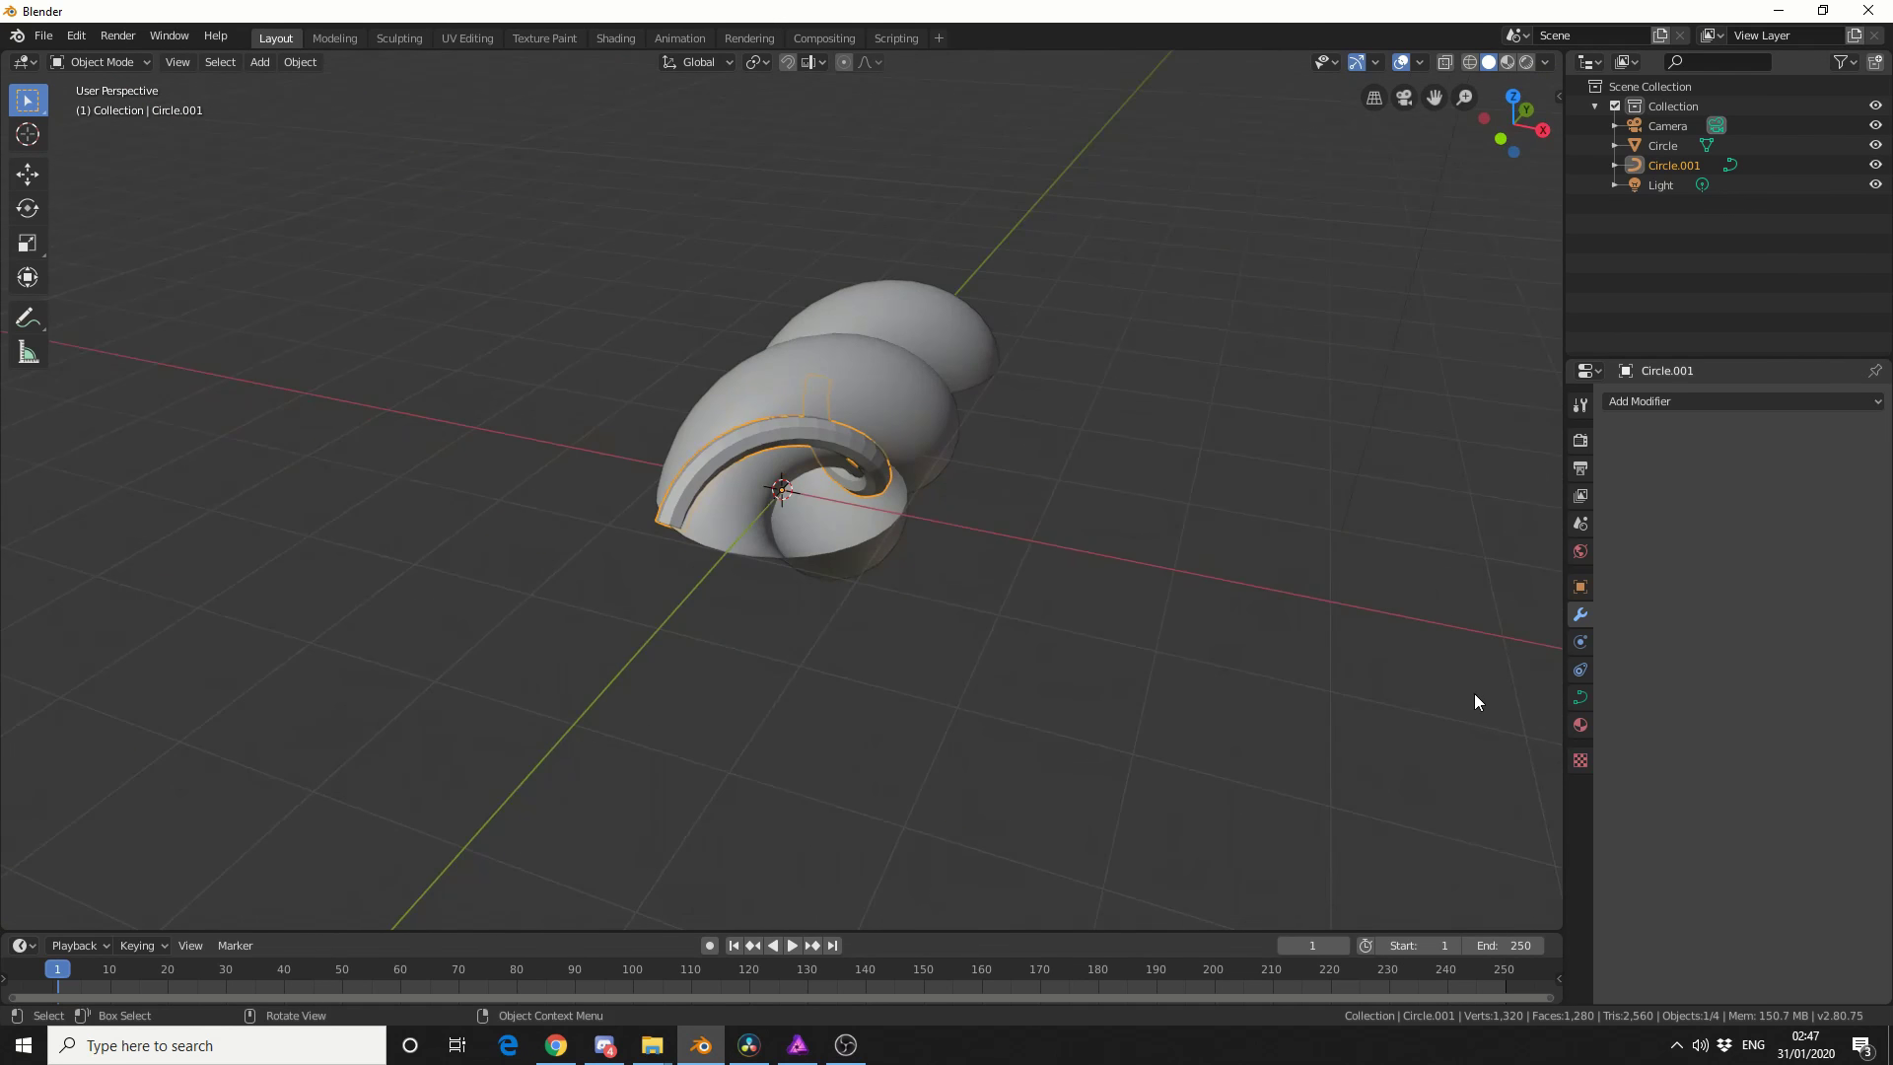
click(1580, 697)
click(1653, 747)
scroll(1671, 747, down, 2)
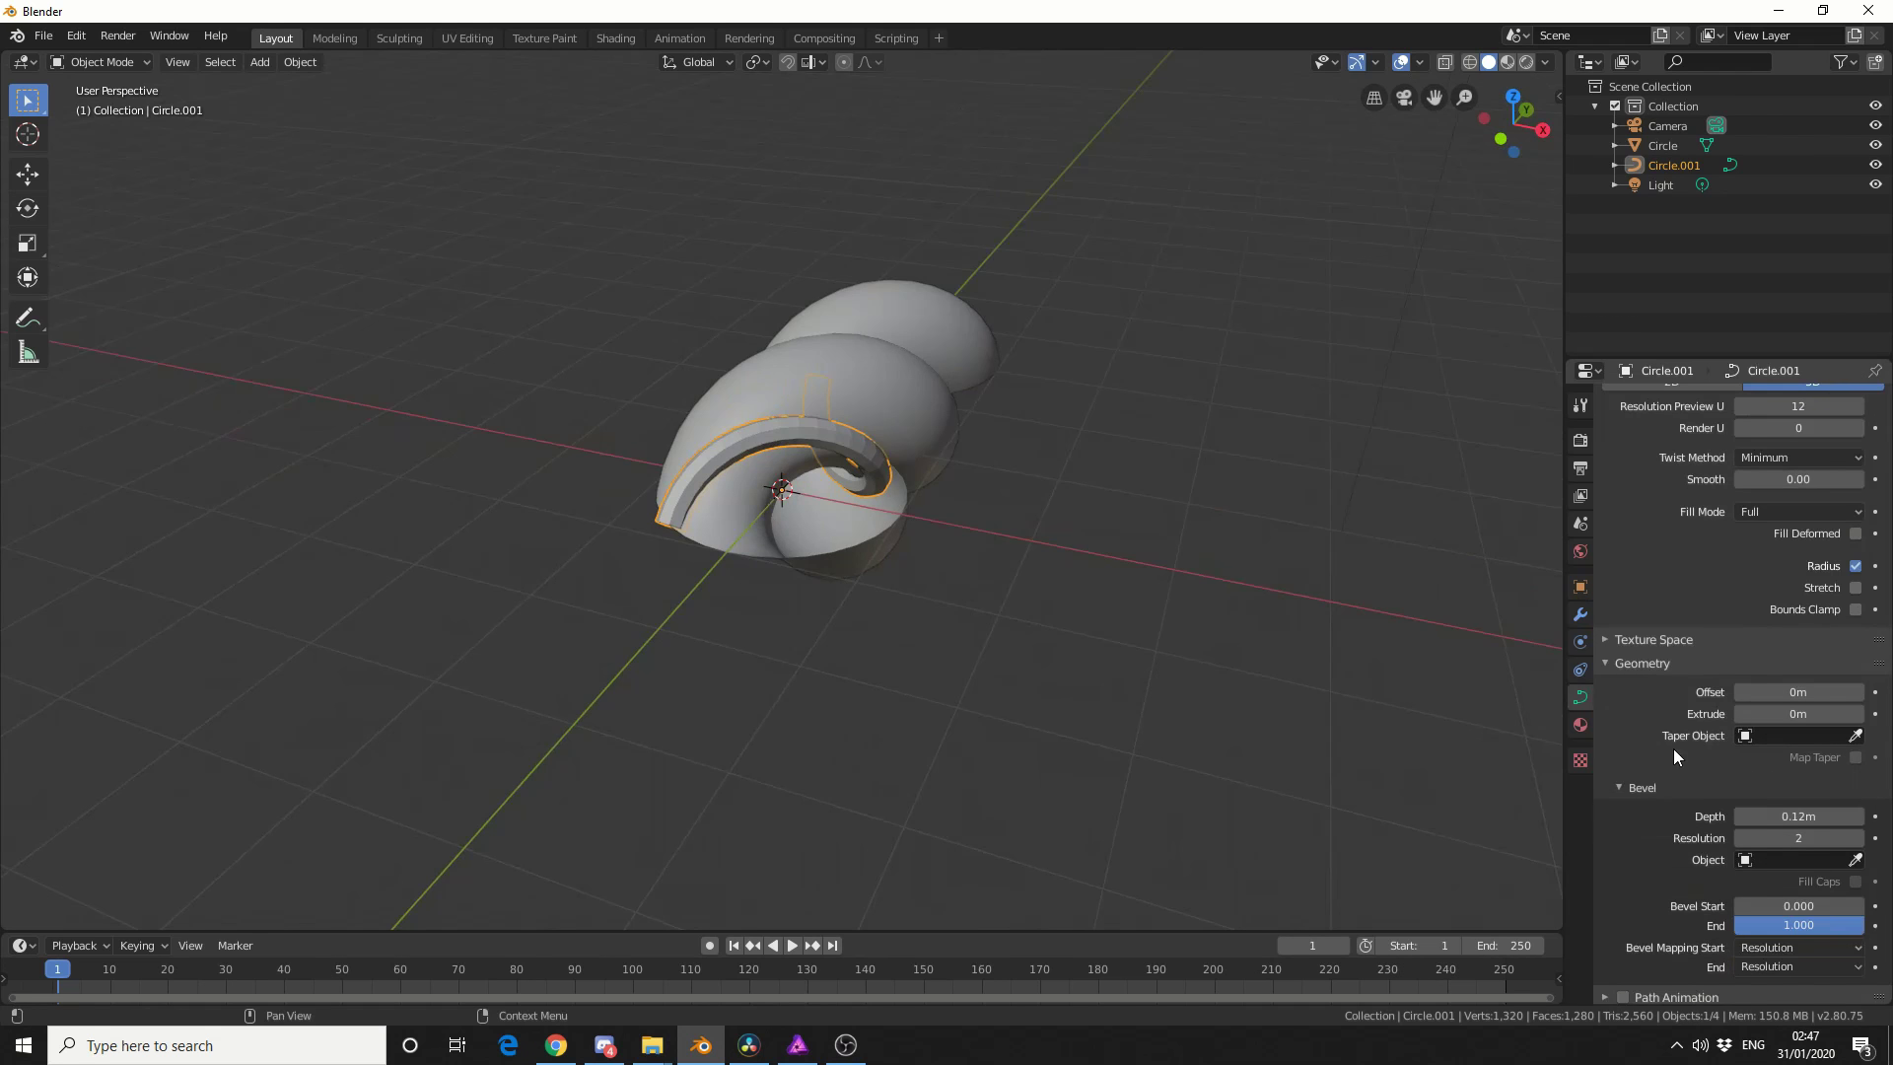
drag(1801, 818, 1826, 818)
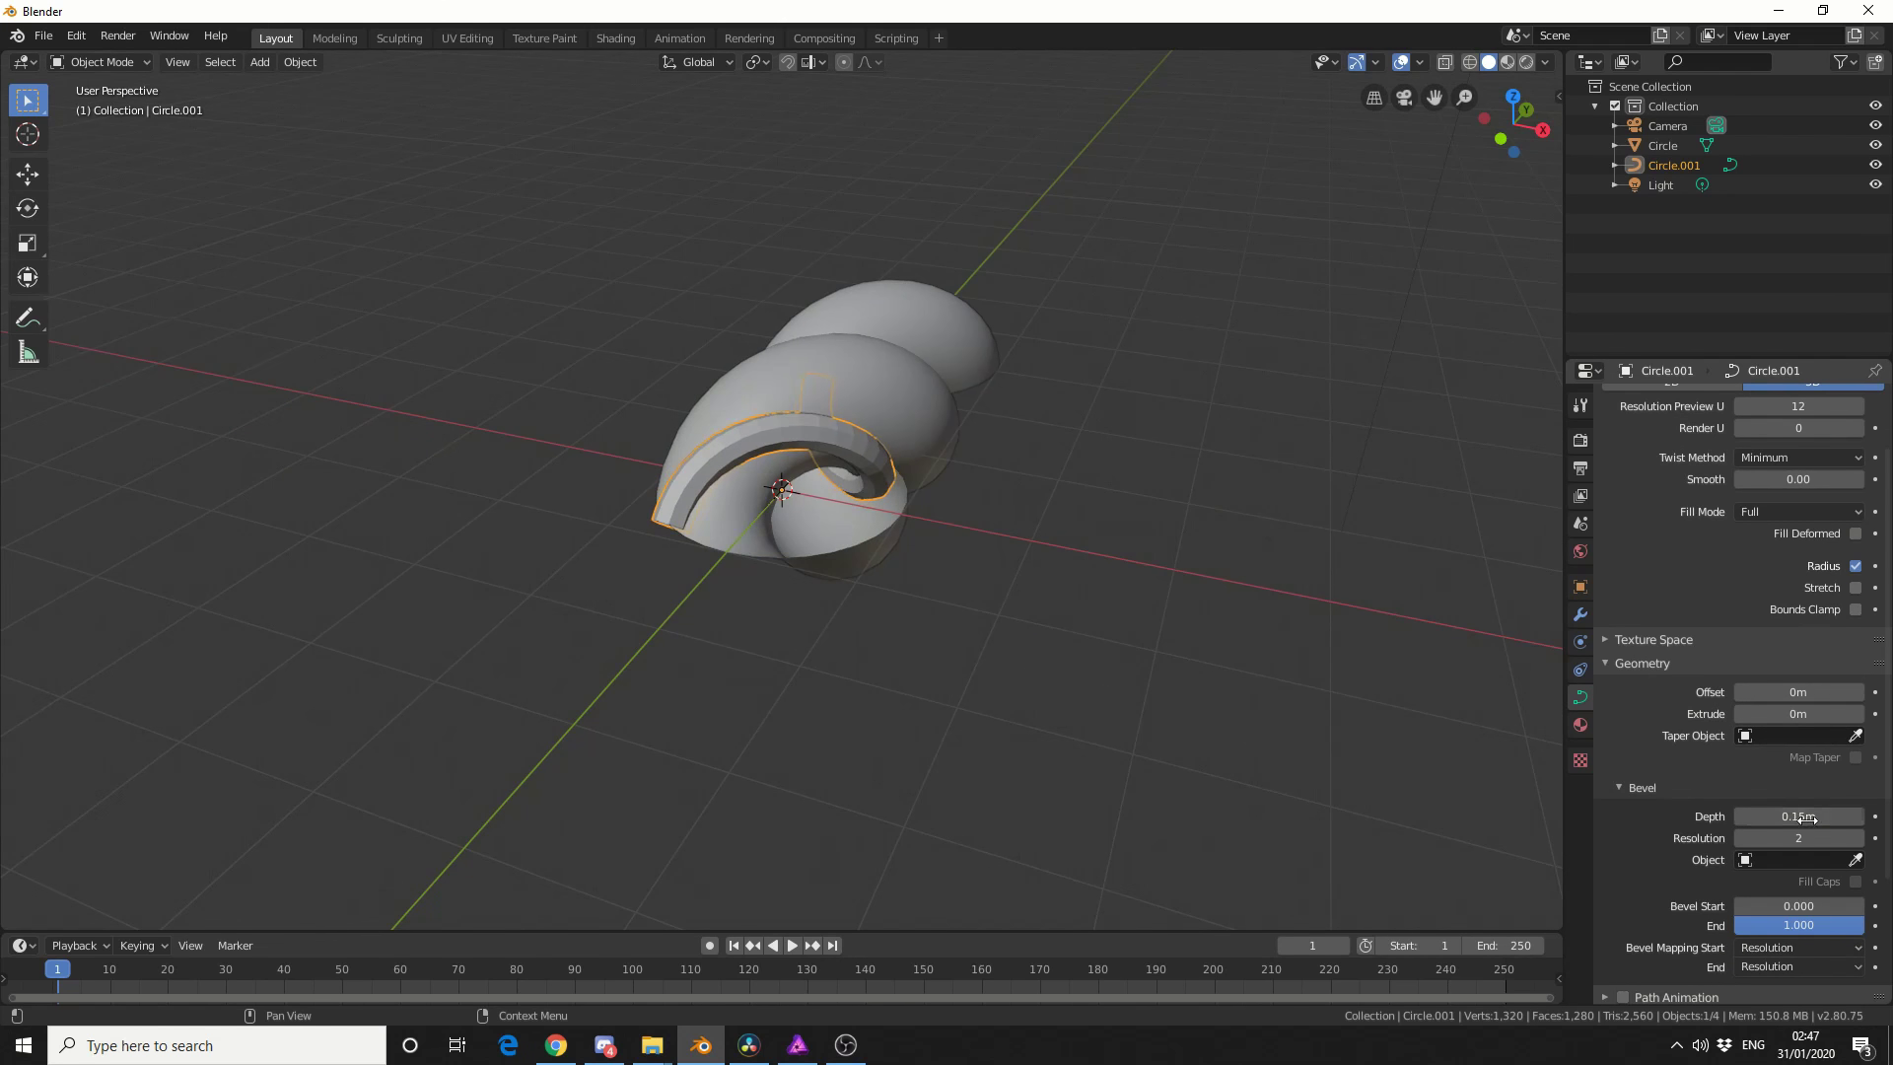
Deselect the bevelled curve and hide it in the viewport
click(1098, 580)
middle_drag(1125, 558, 1170, 465)
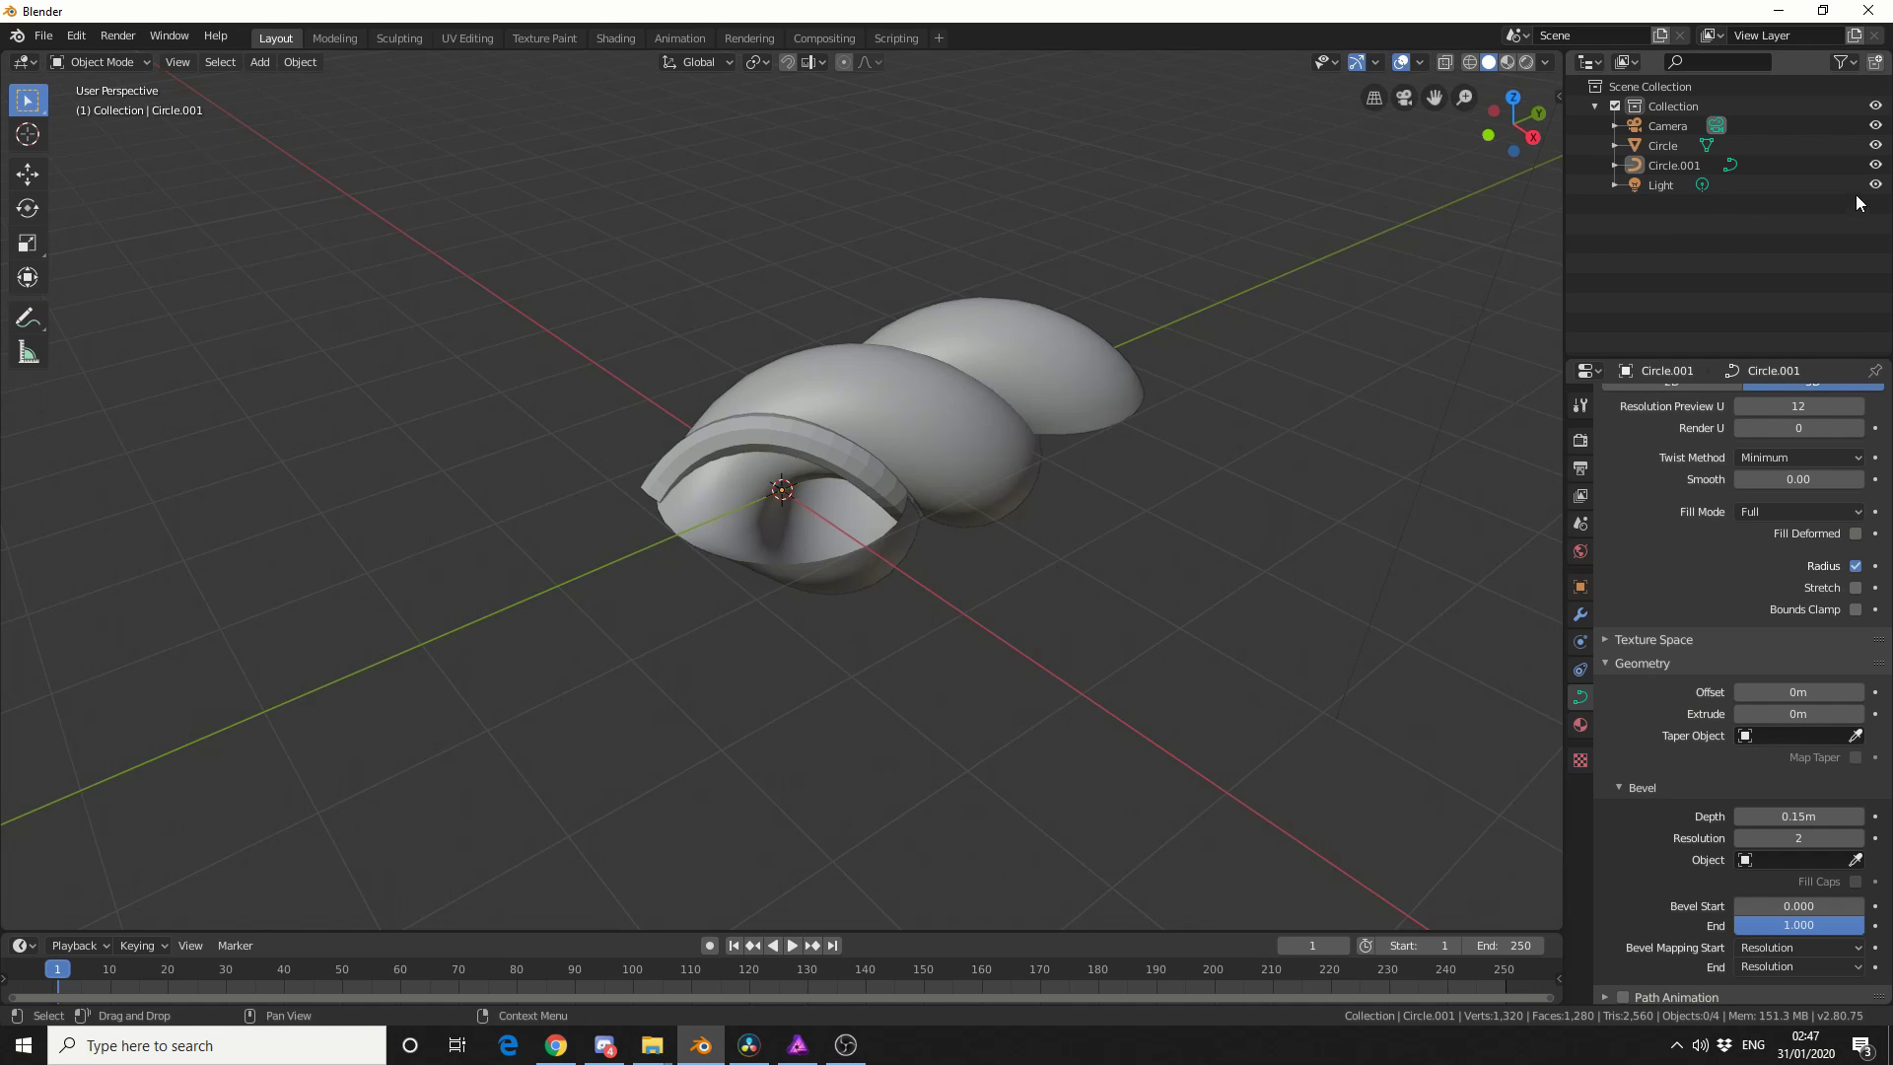
click(1874, 165)
Select three edge loops along the twisted mesh and turn them into curves with Edges To Curve
click(951, 465)
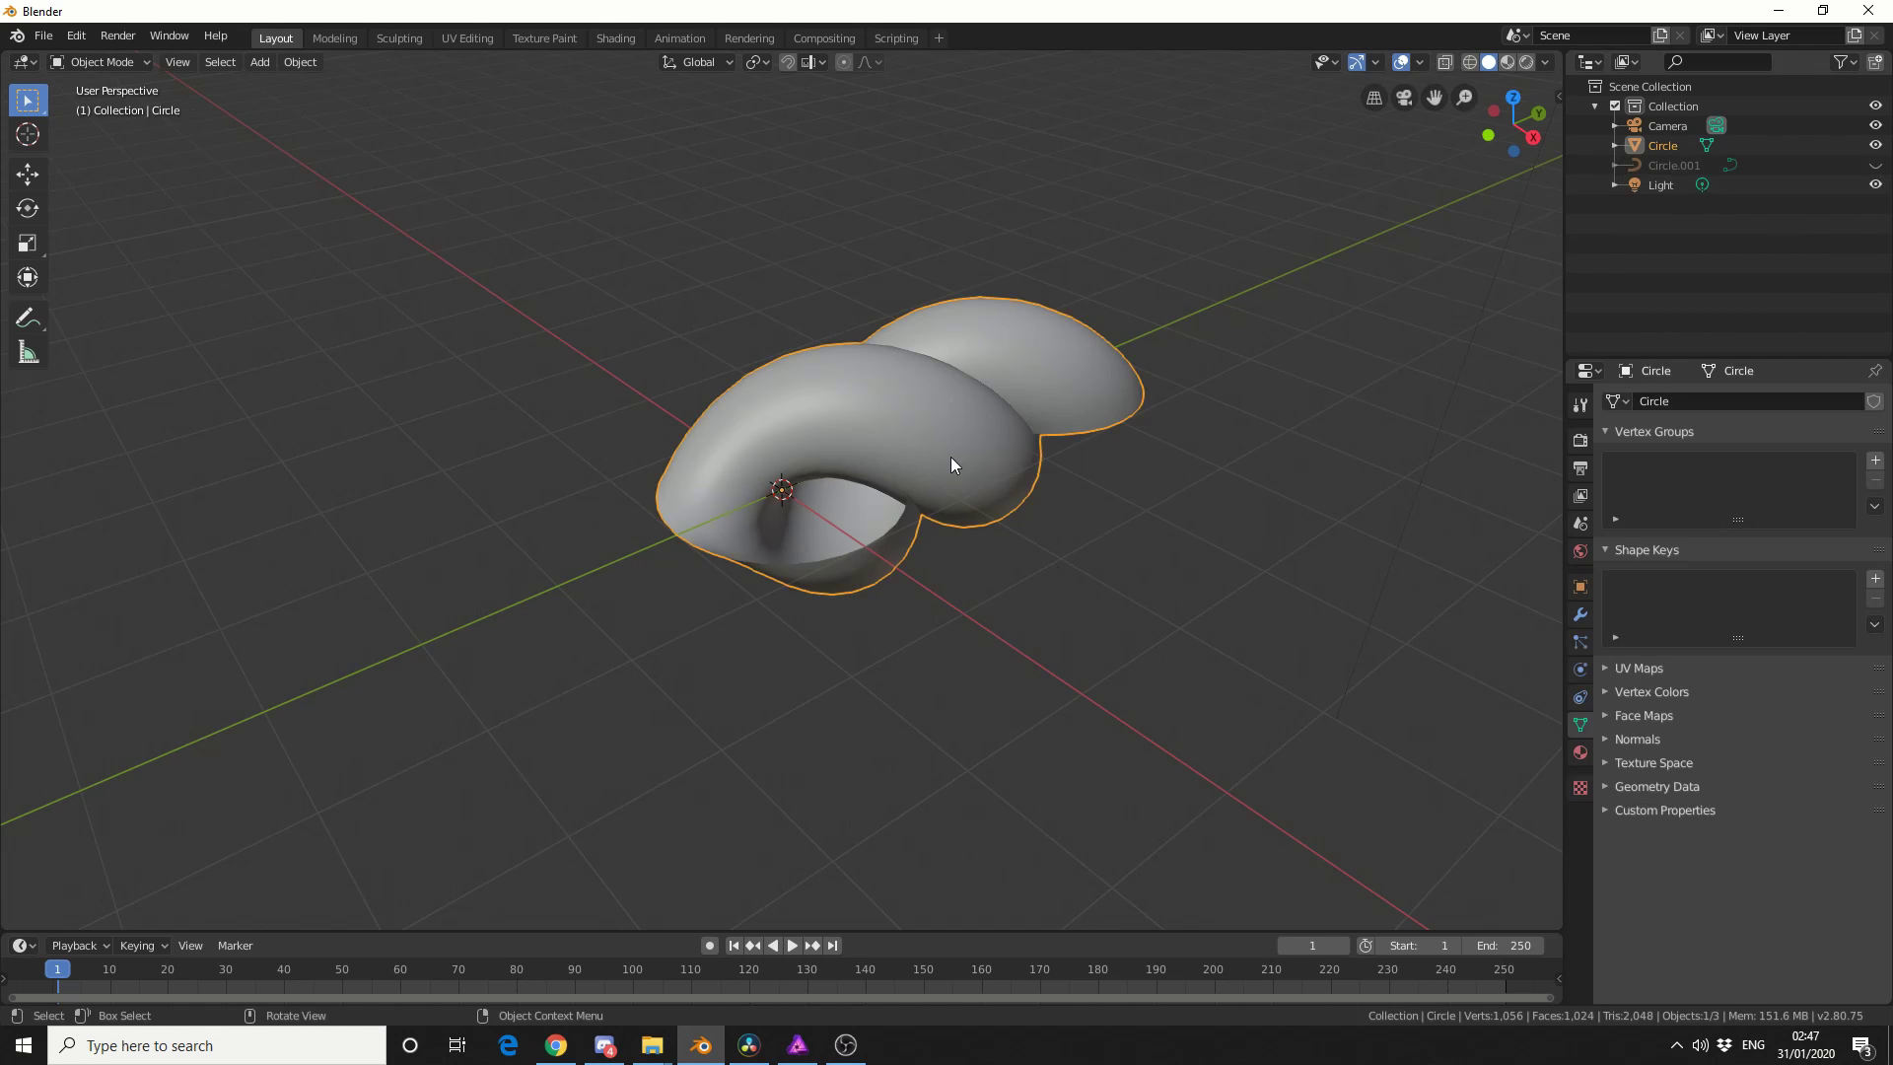
key(Tab)
middle_drag(982, 630, 1169, 616)
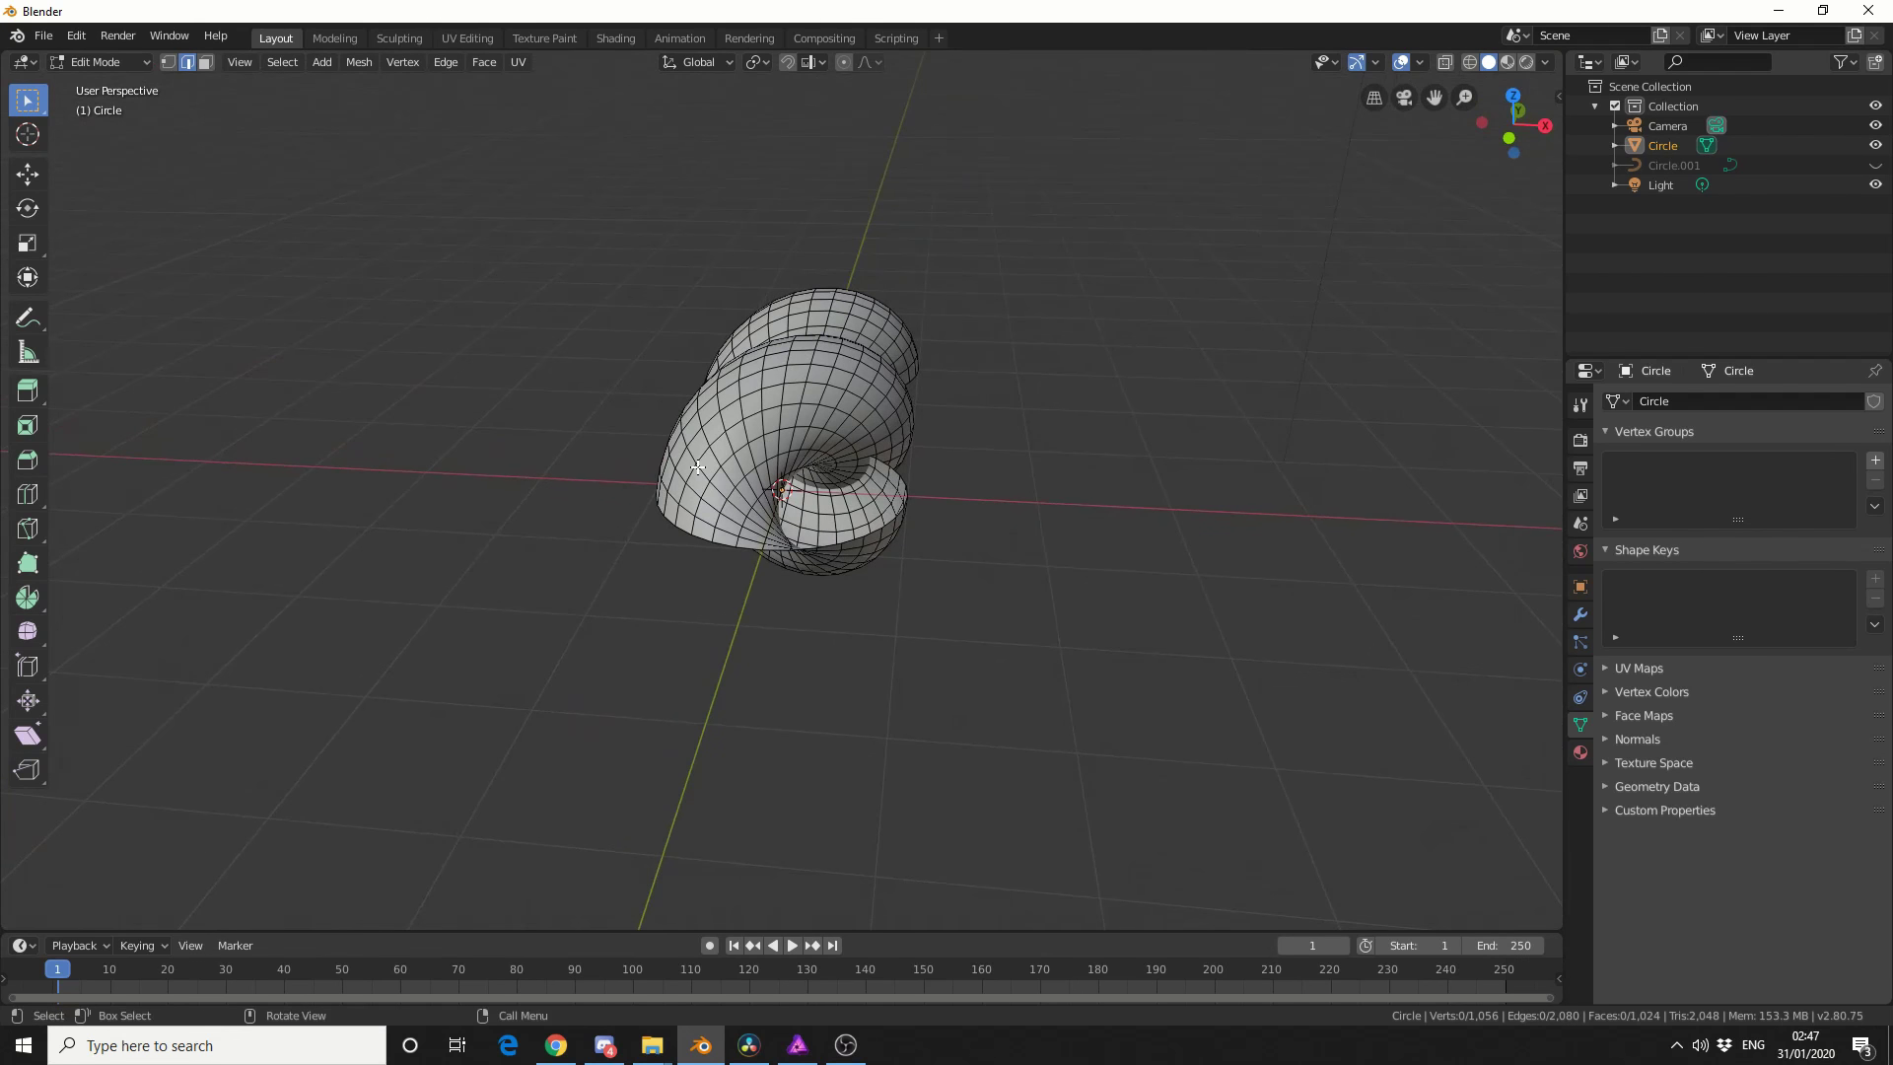
alt+click(677, 513)
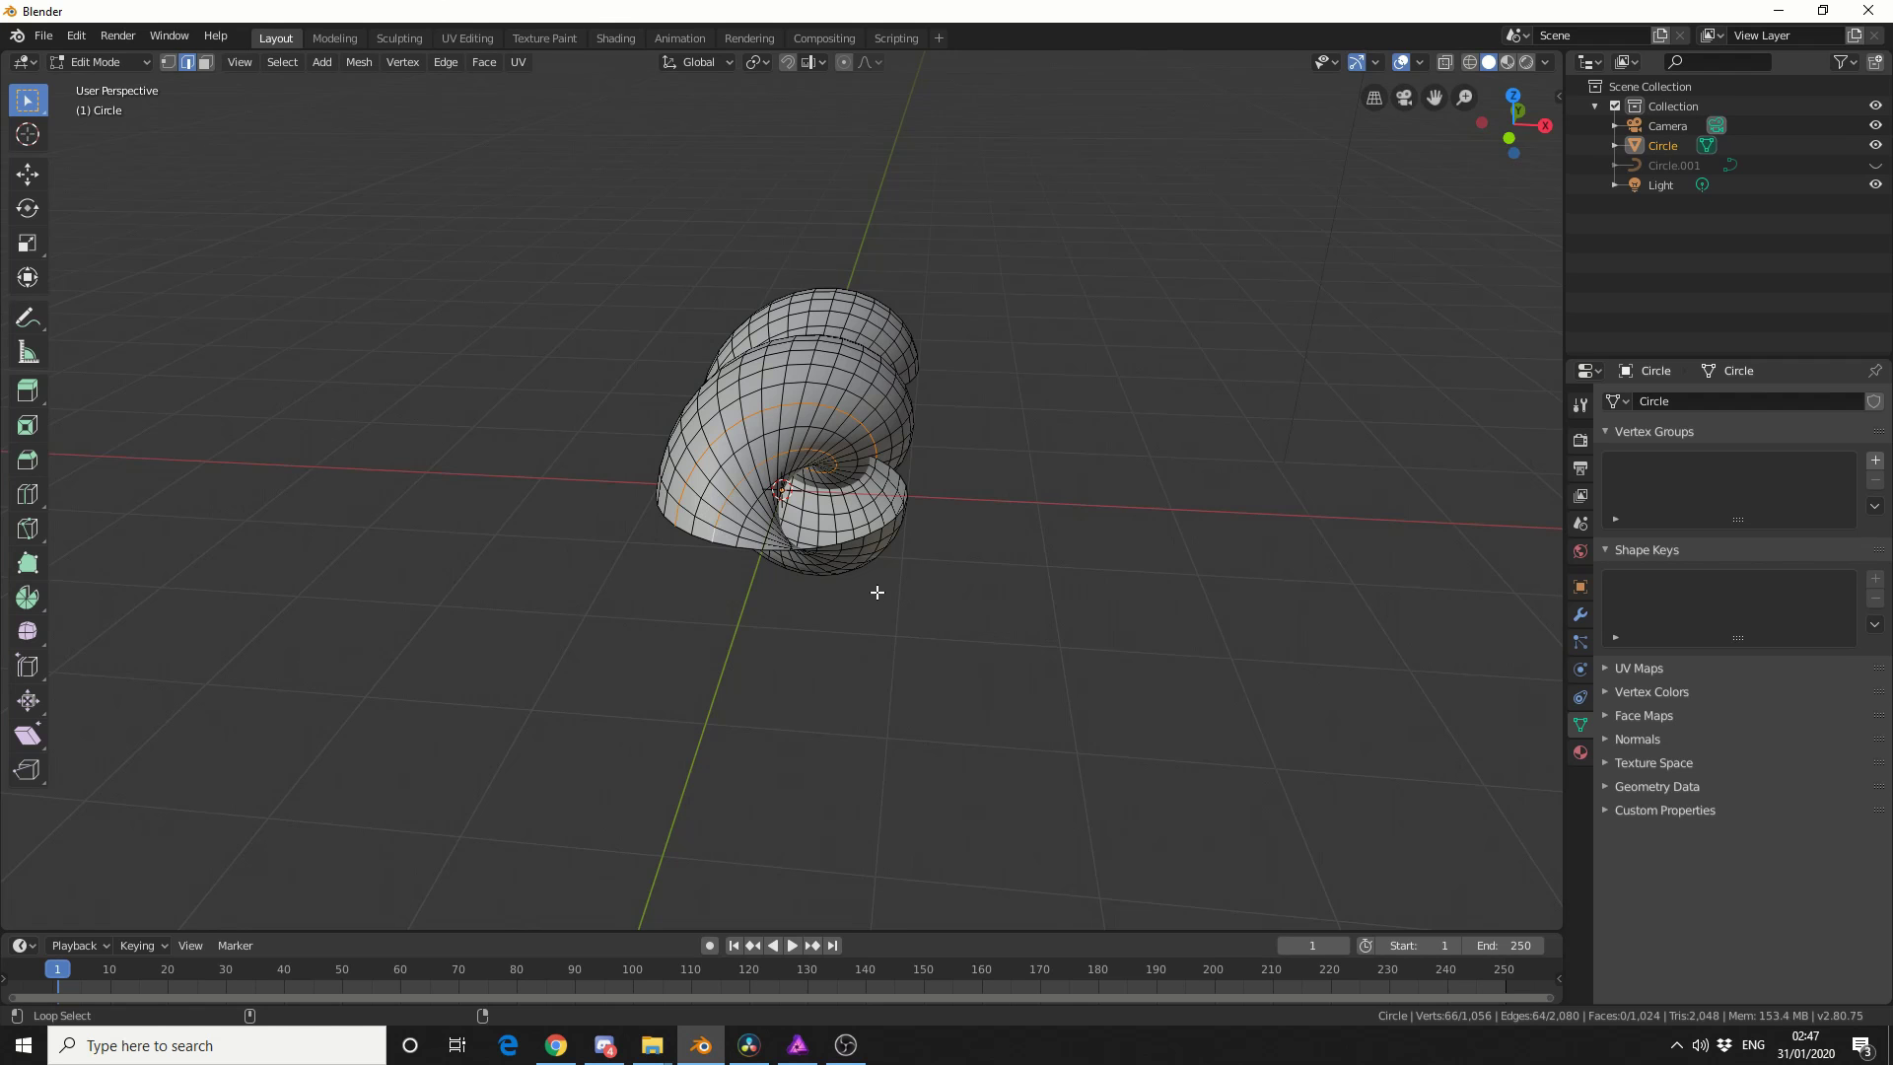
alt+shift+click(768, 537)
alt+shift+click(767, 537)
middle_drag(998, 628, 943, 637)
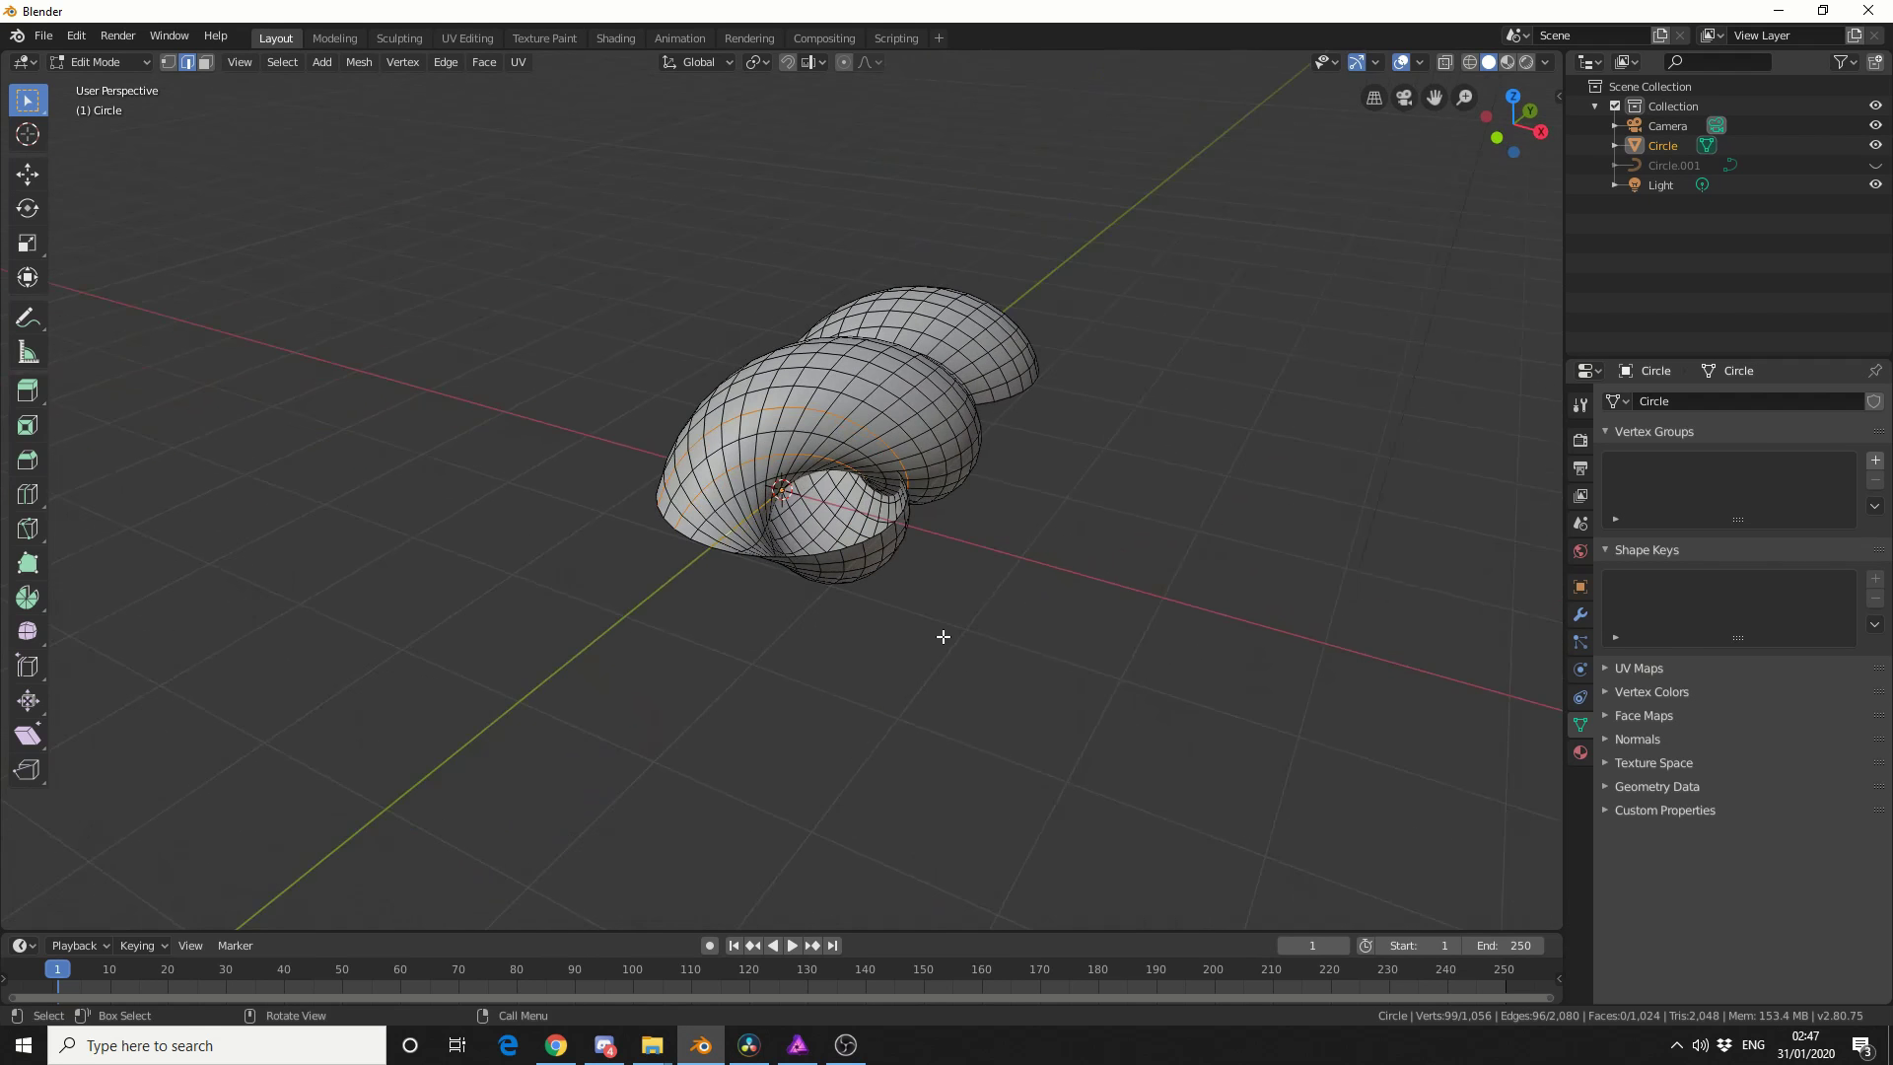
key(F3)
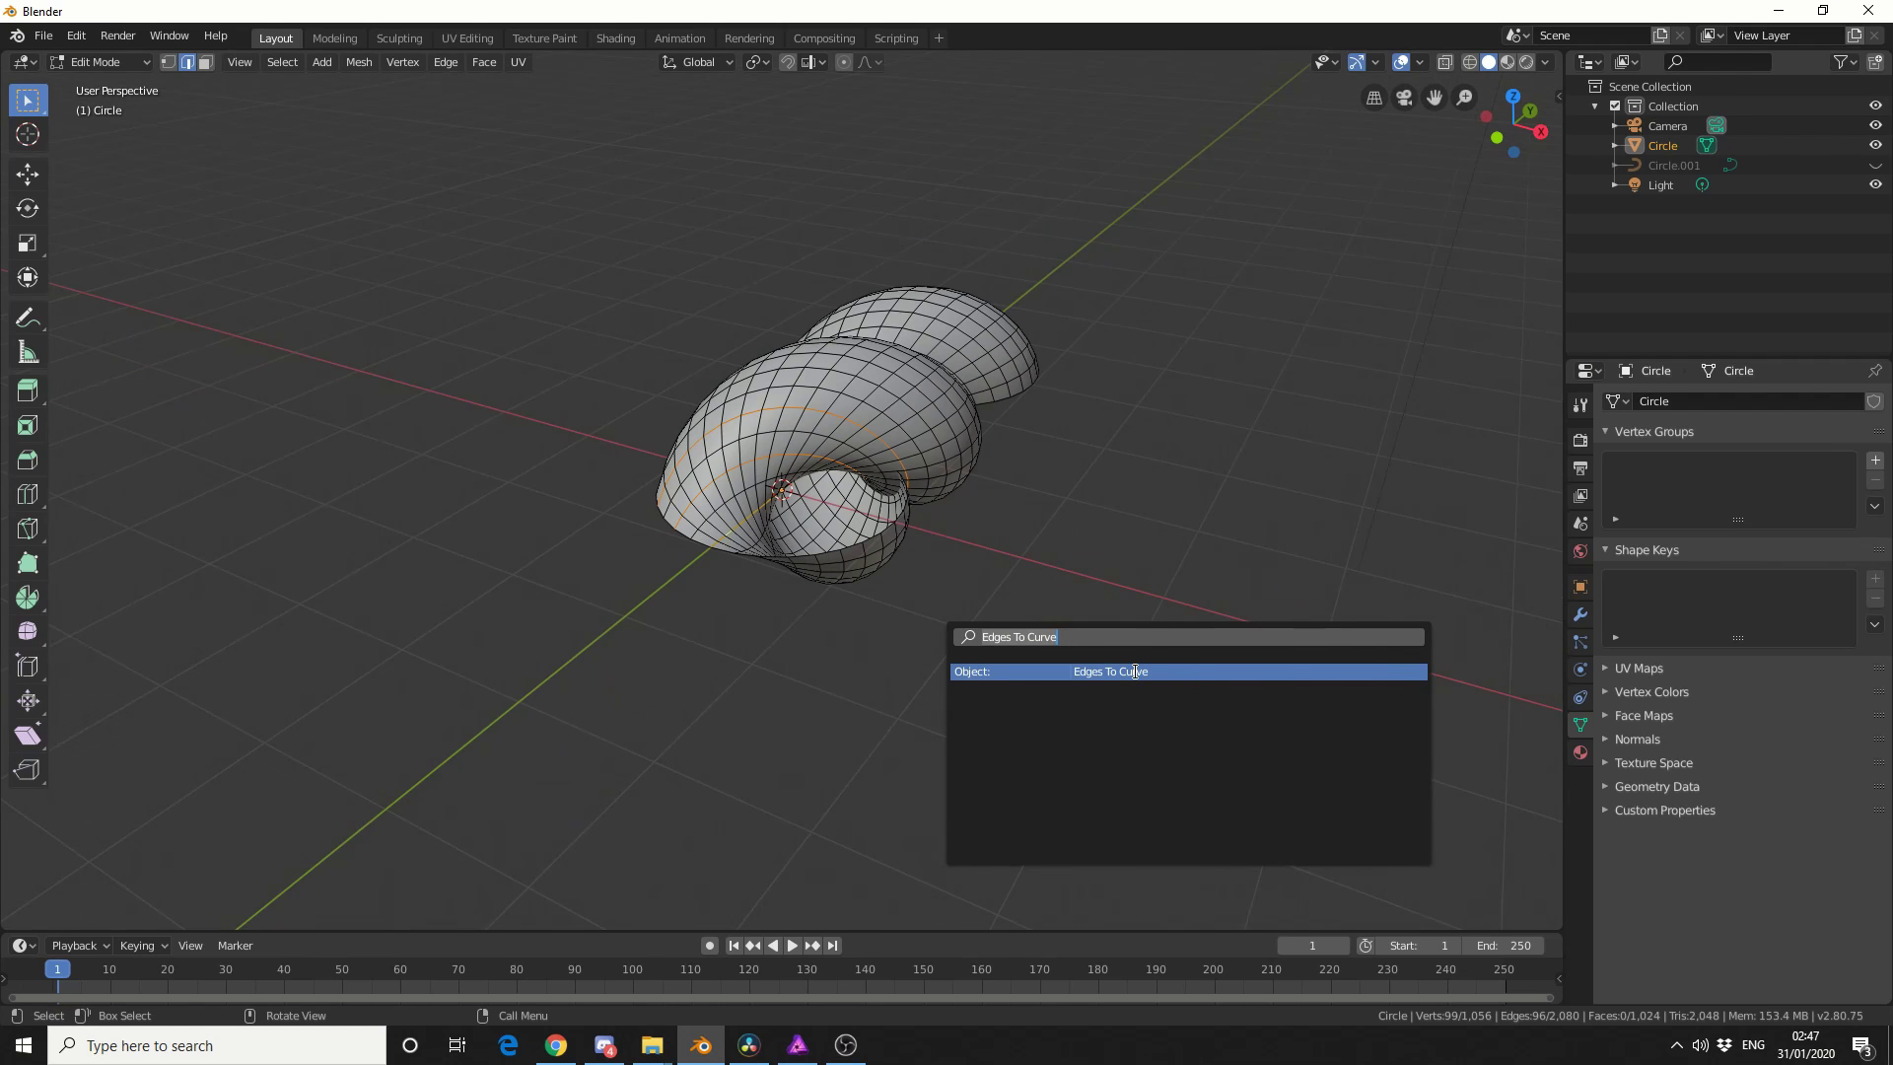
click(1135, 671)
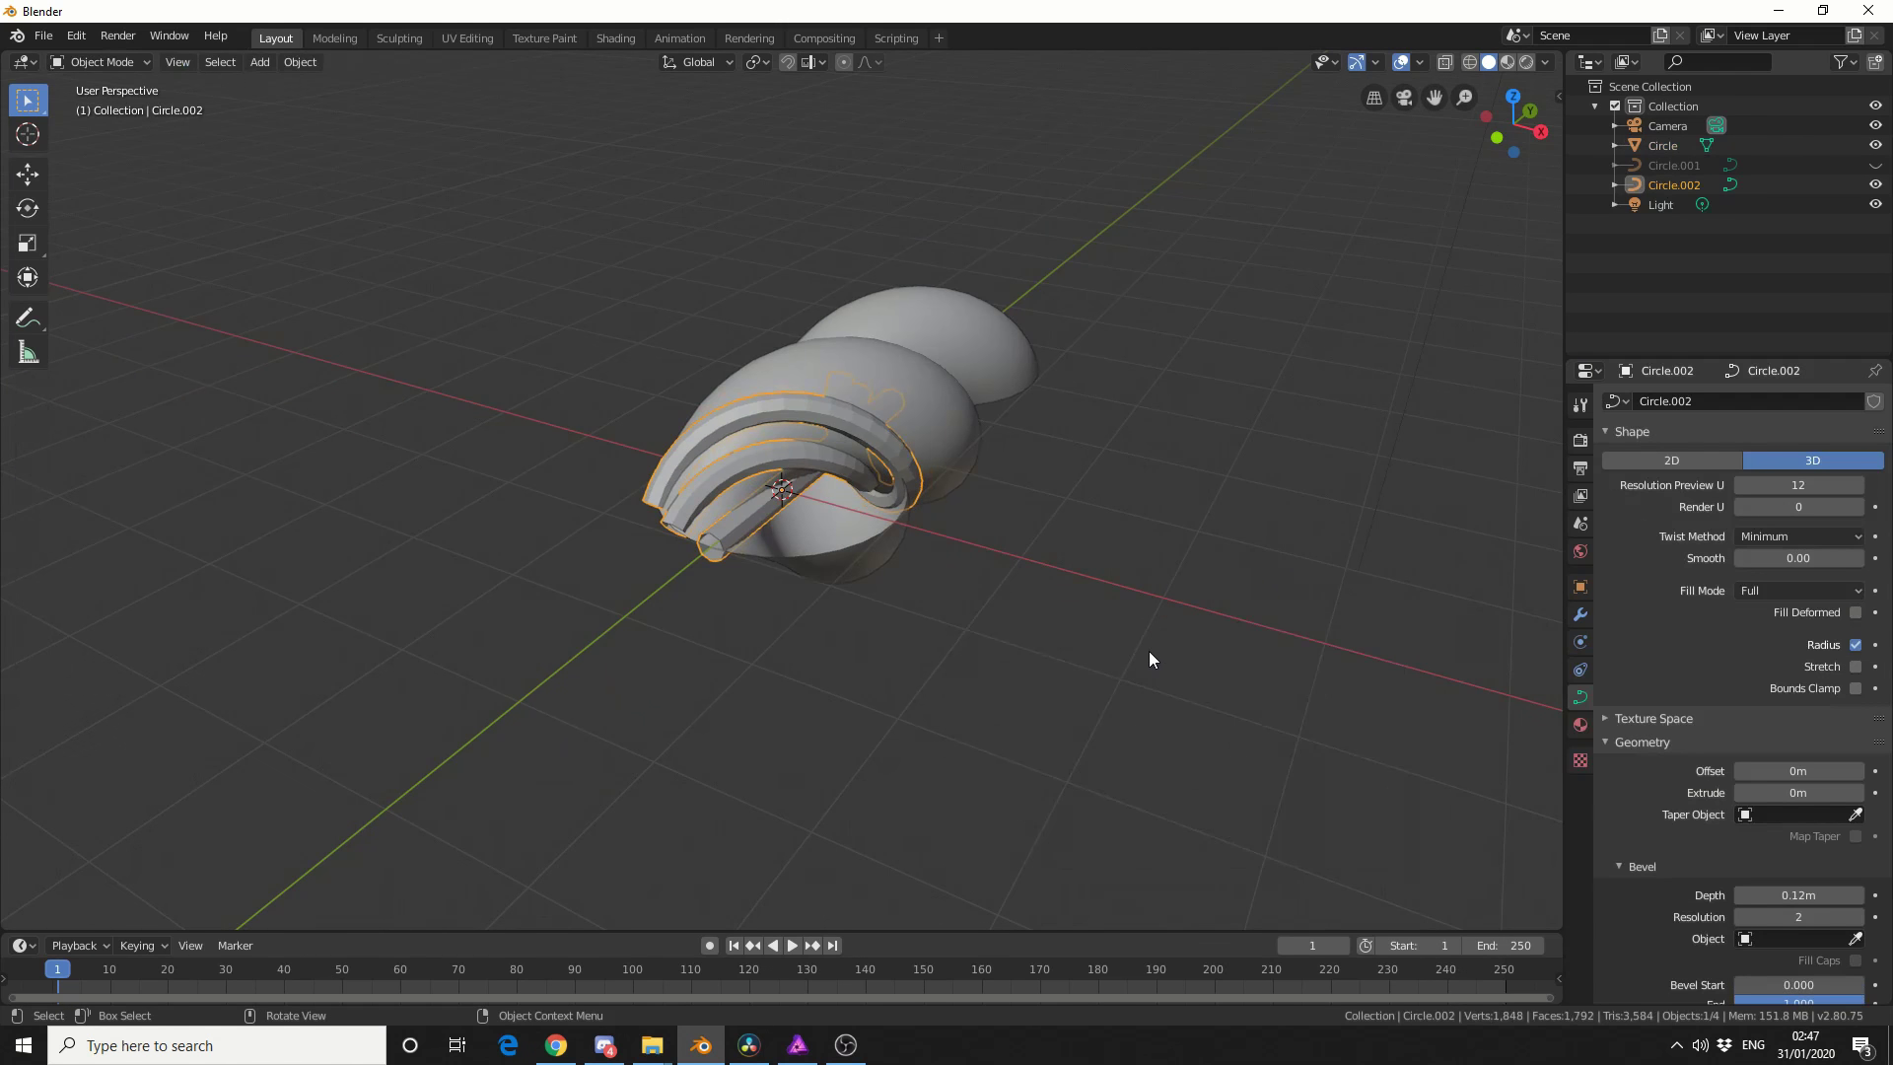
Start a new General file and discard the unsaved changes
middle_drag(1179, 632, 1084, 636)
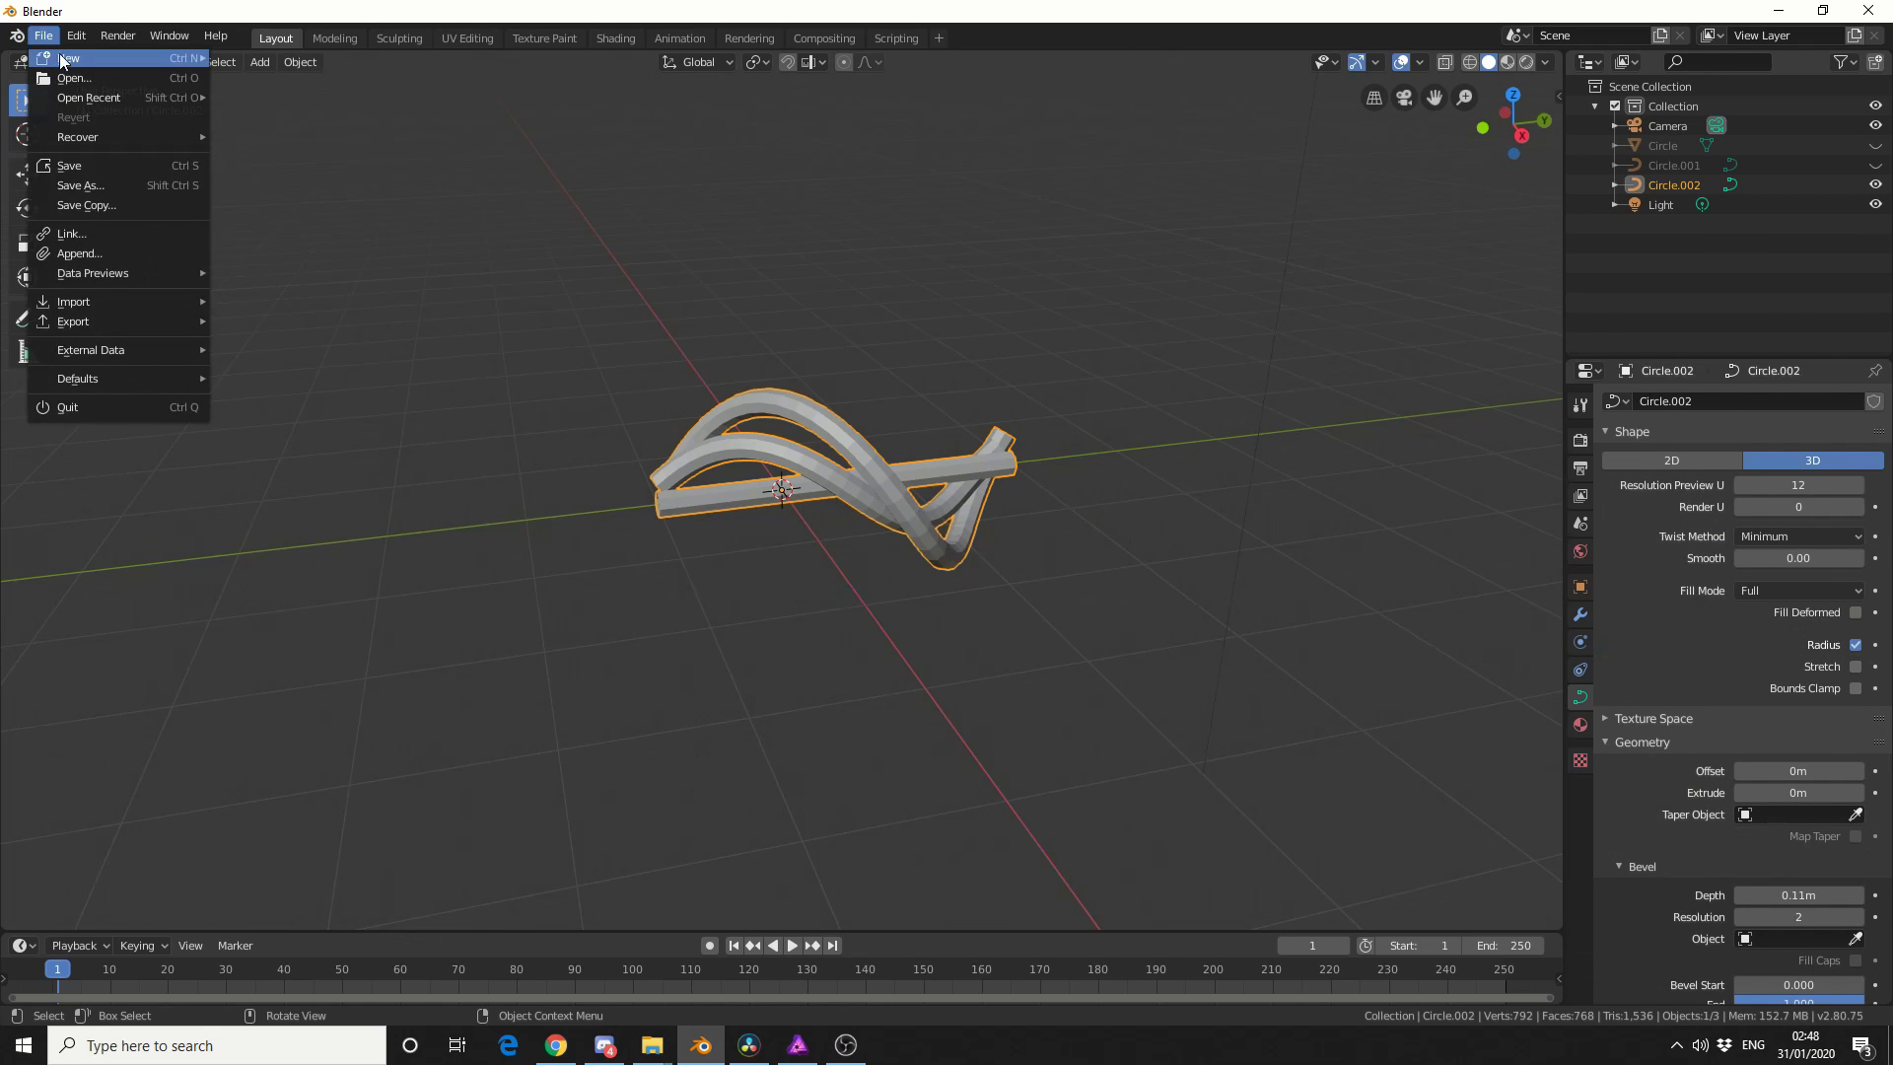
mouse_move(64, 63)
click(247, 67)
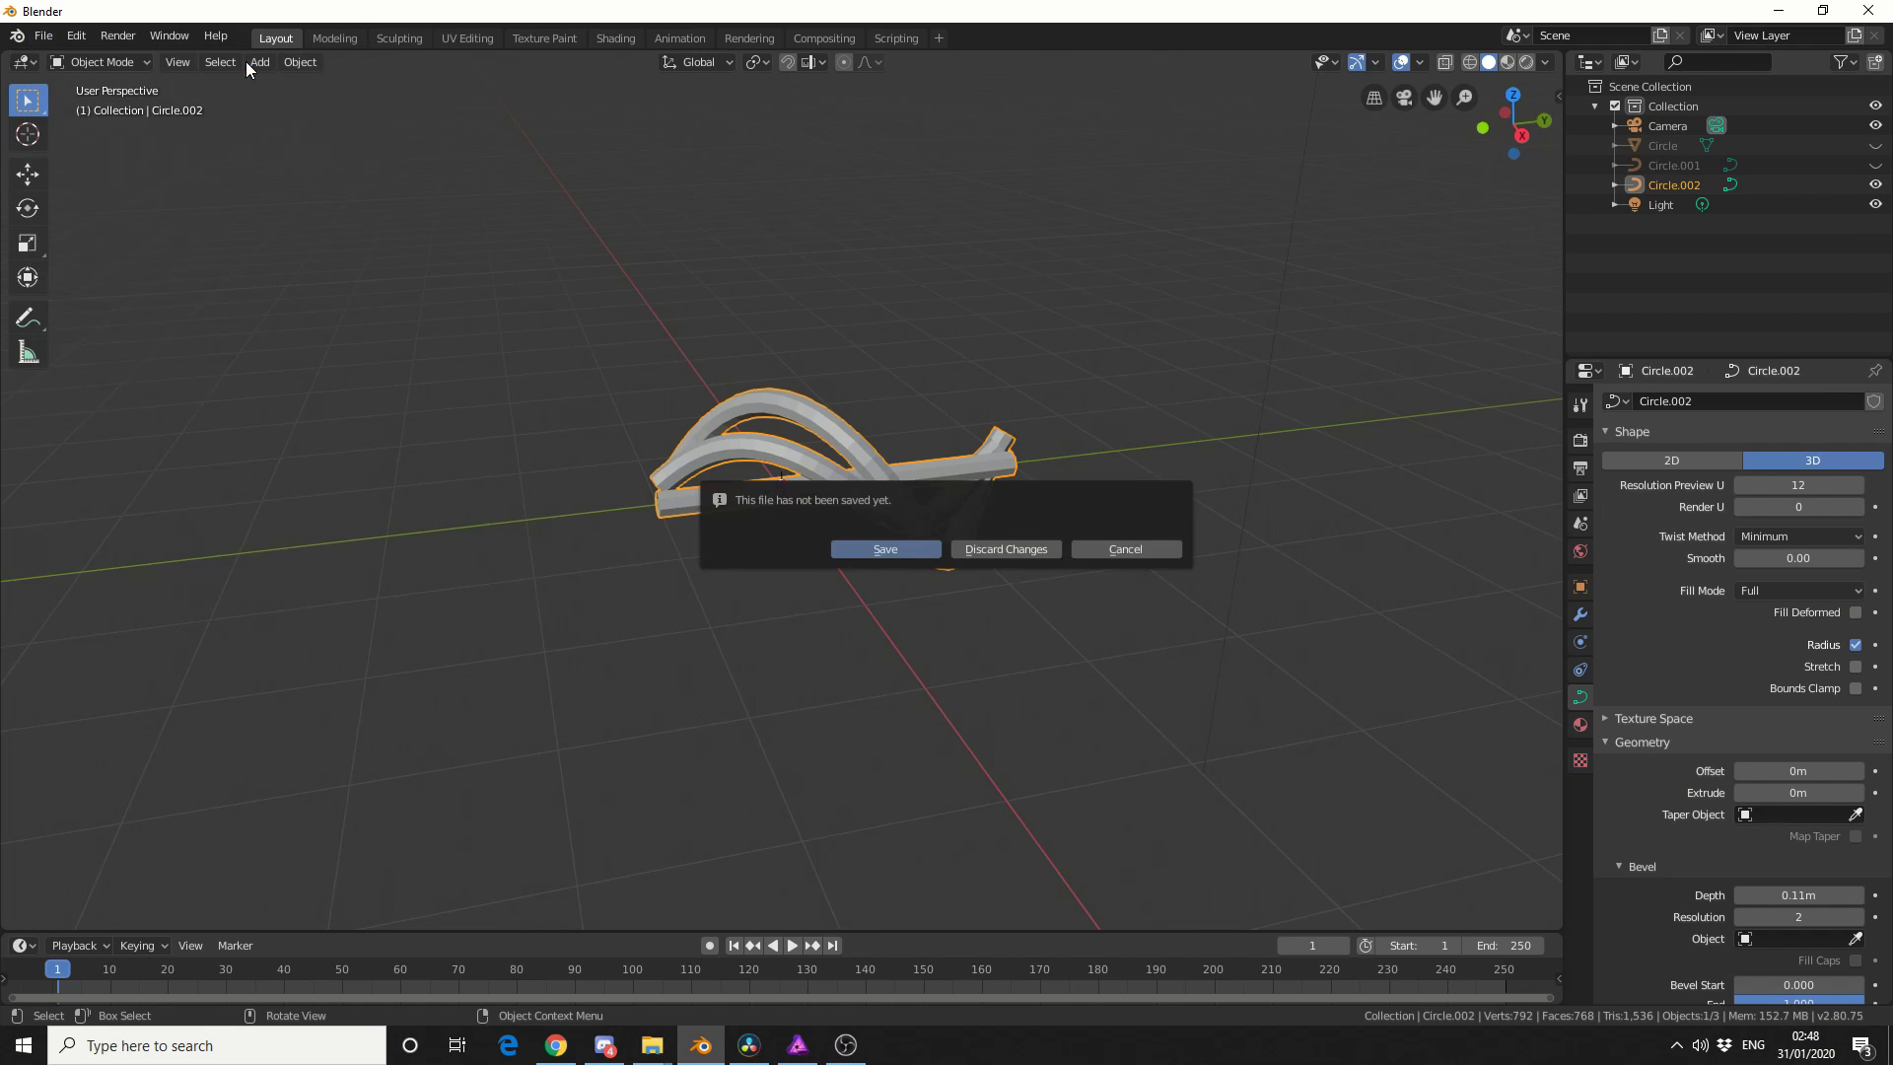
click(1016, 556)
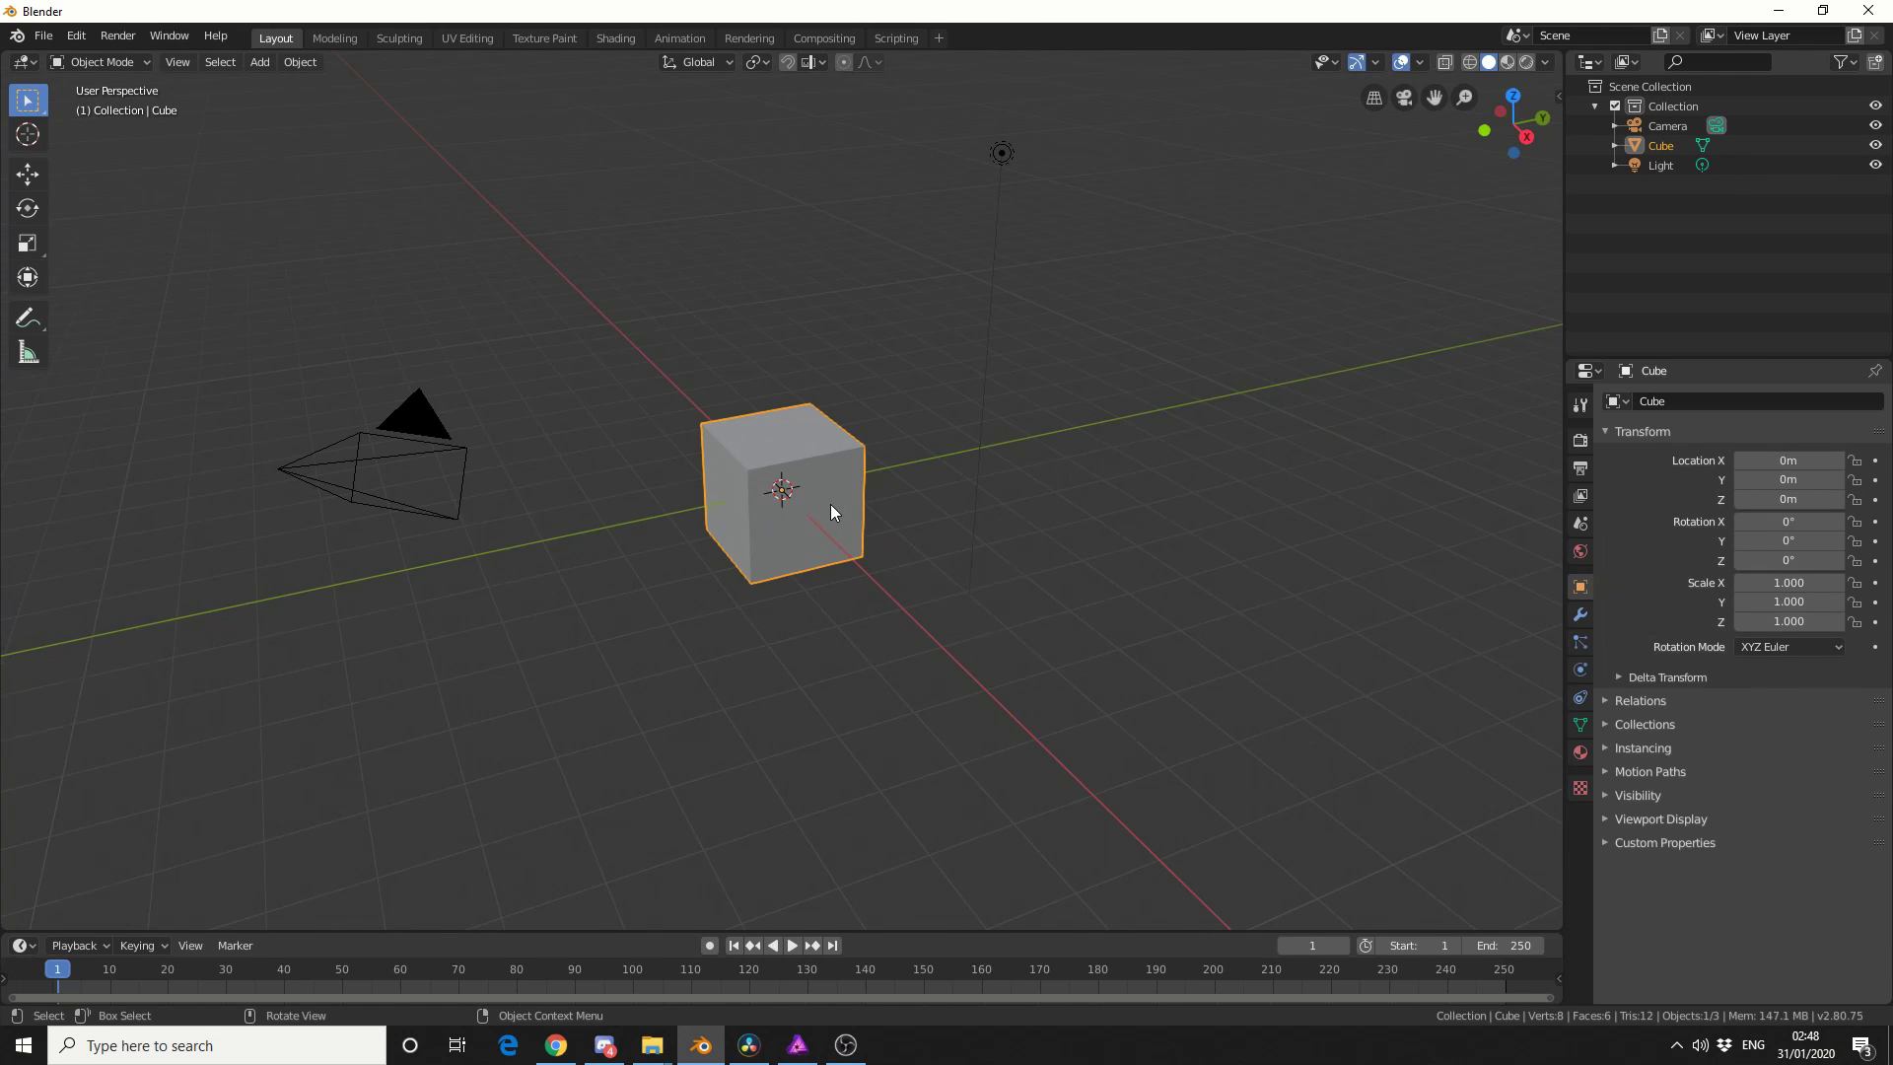
Scale the default cube down uniformly to about 0.243
middle_drag(1037, 525, 847, 487)
key(s)
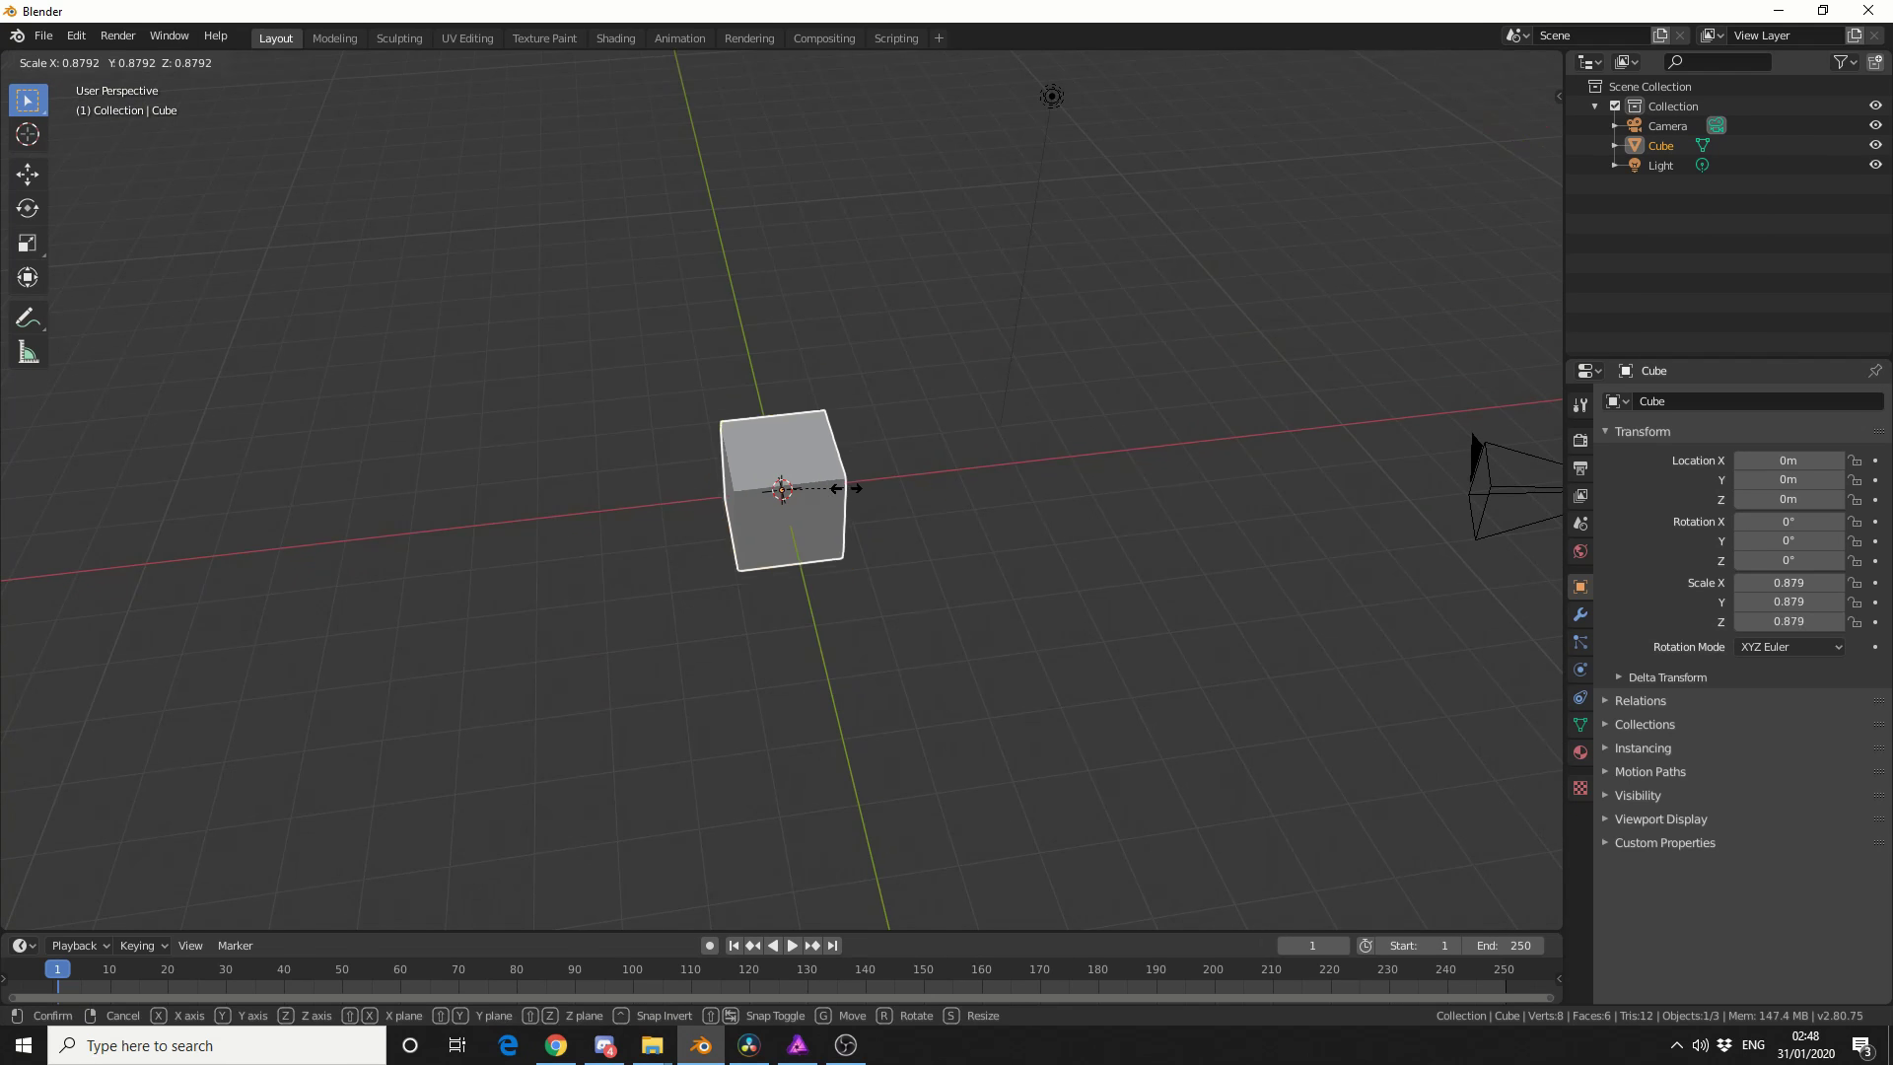
click(800, 491)
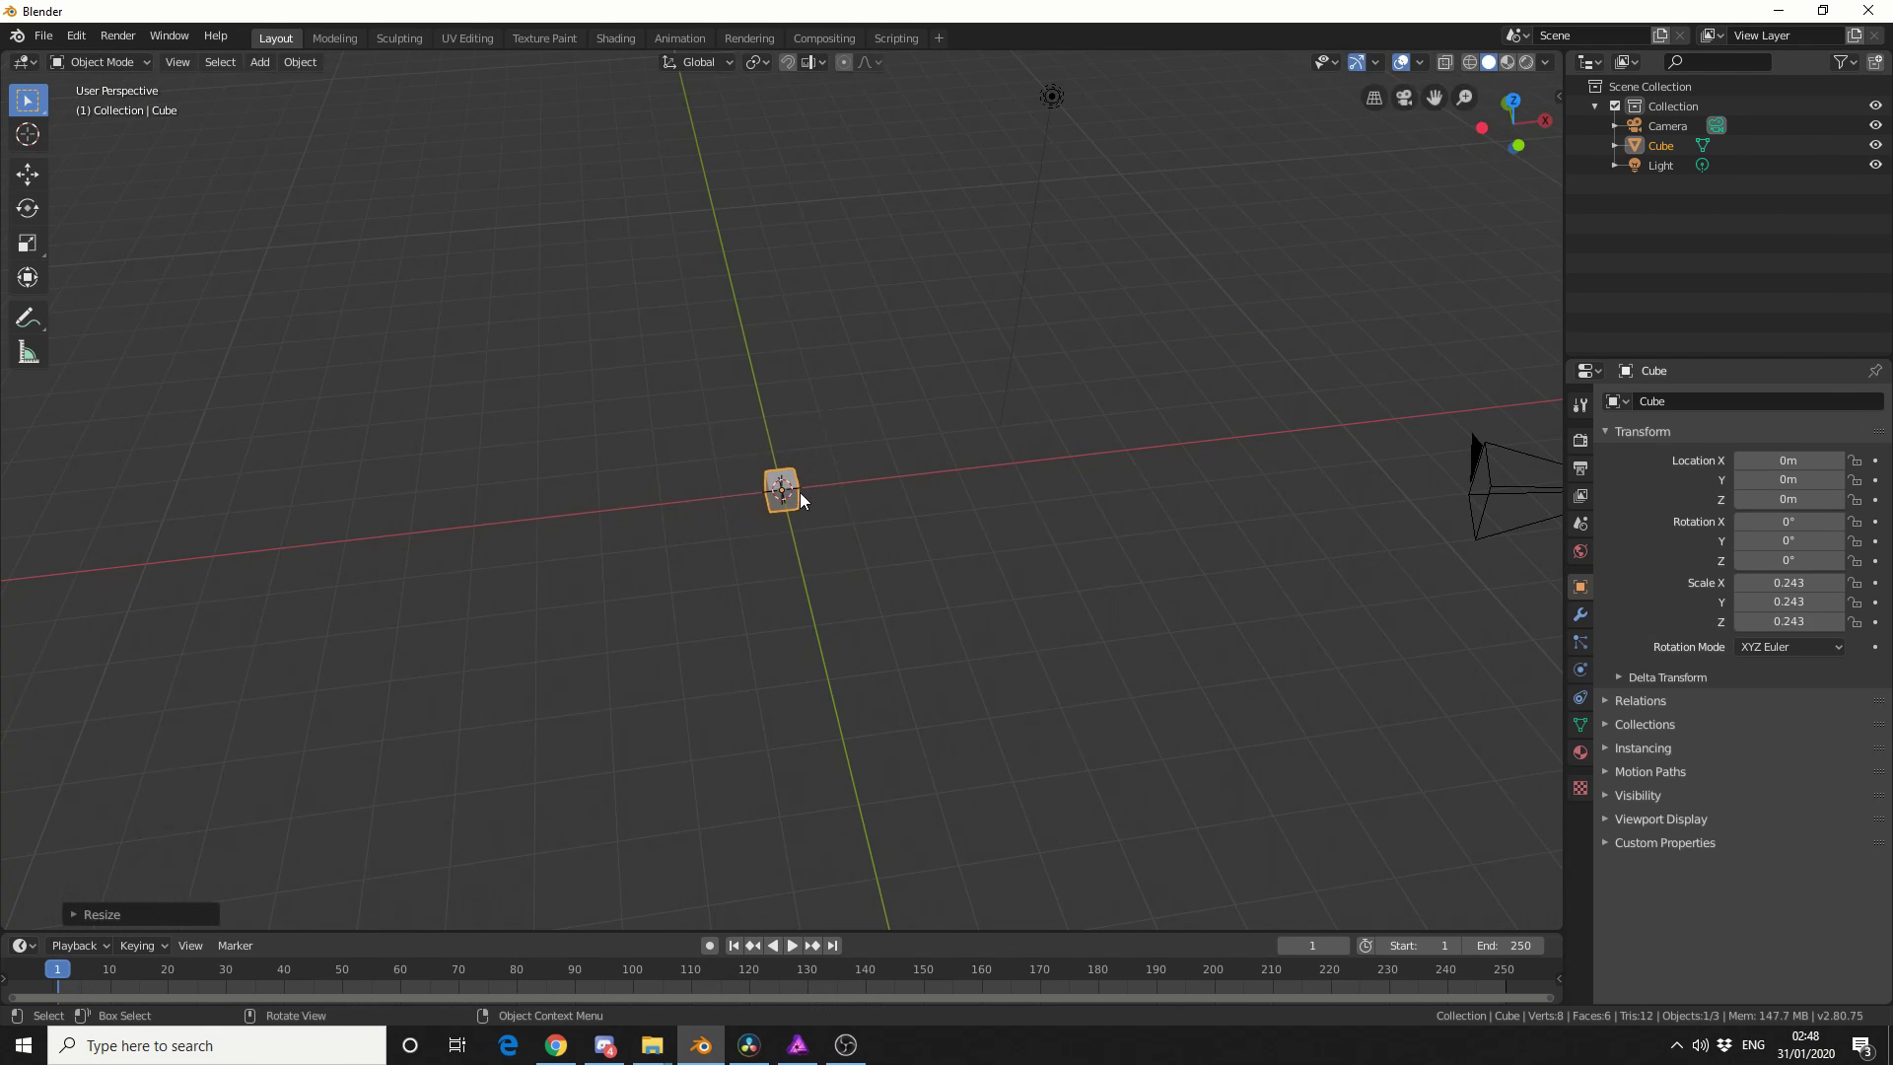
Add a Bezier curve at the world origin
click(261, 62)
mouse_move(287, 105)
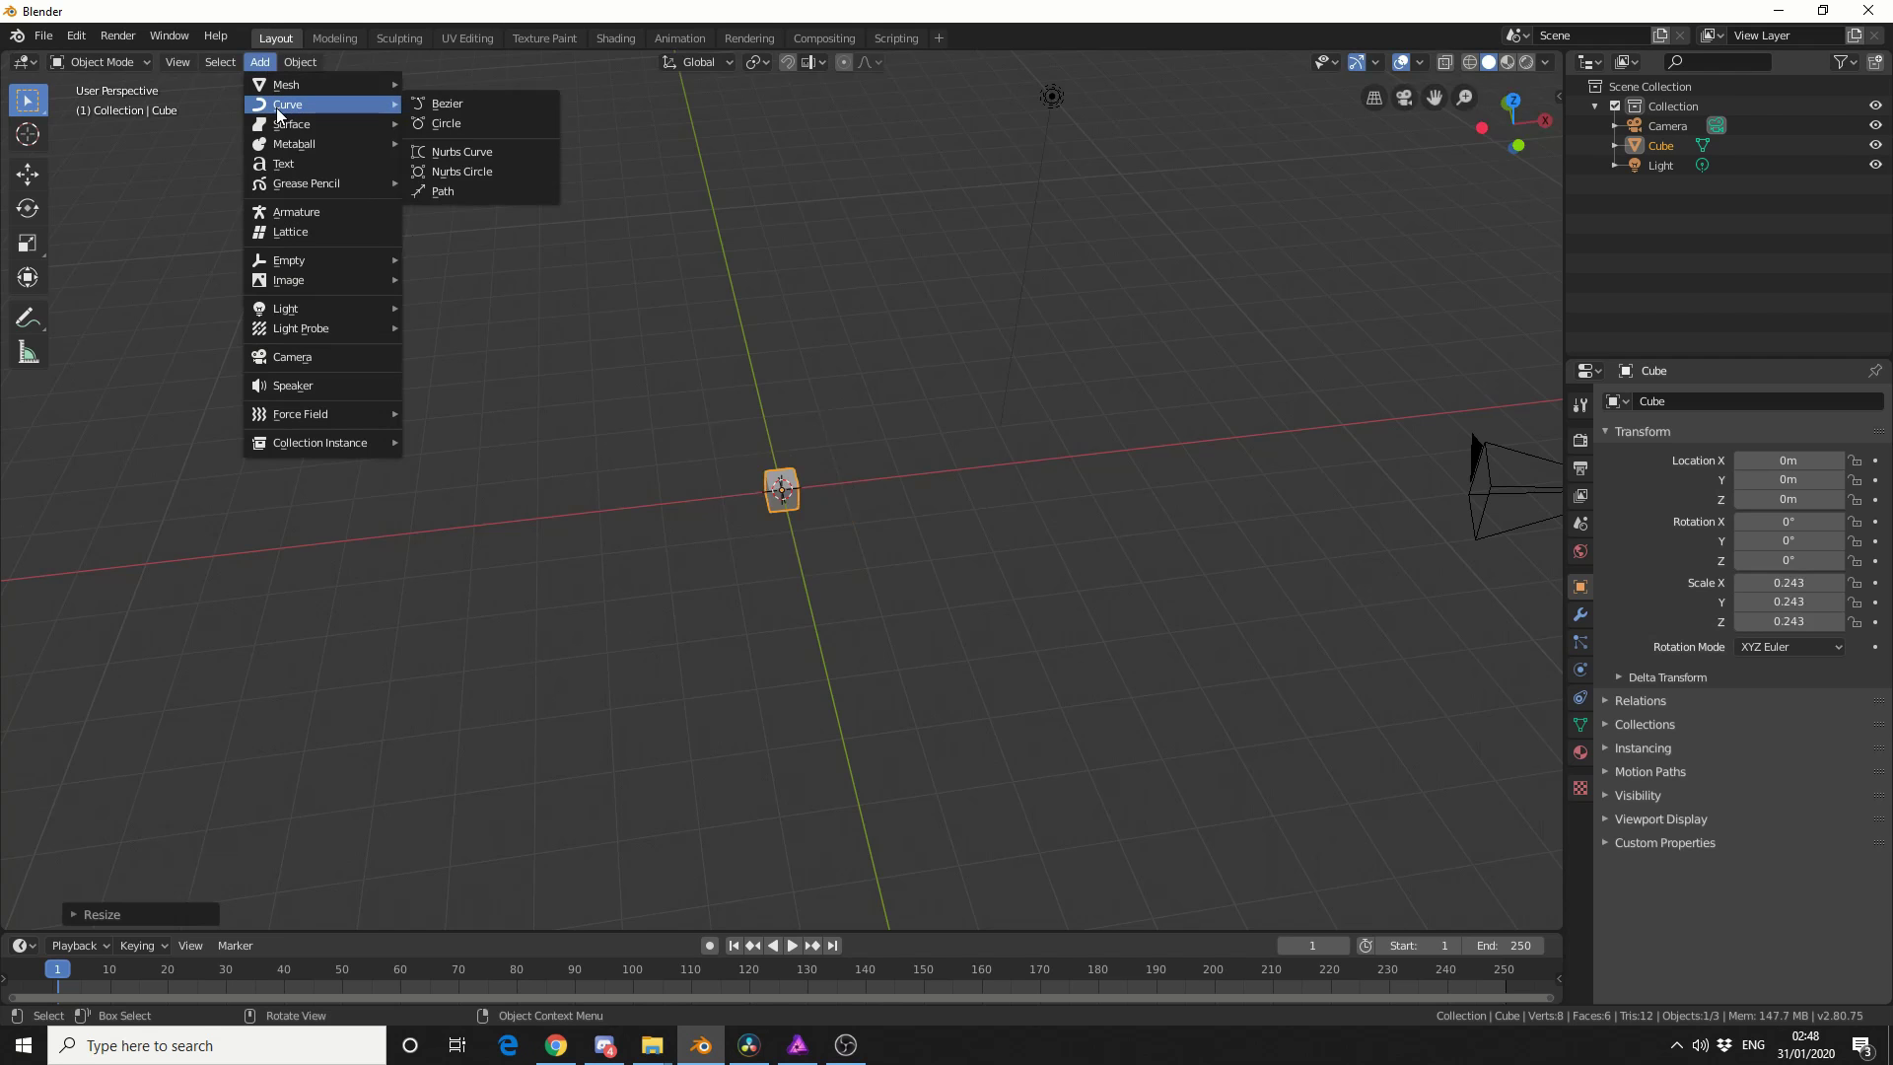
click(483, 105)
Scale the Bezier curve up to about 5.19 and move it about 5.68 m along the X axis
key(s)
click(800, 476)
click(16, 175)
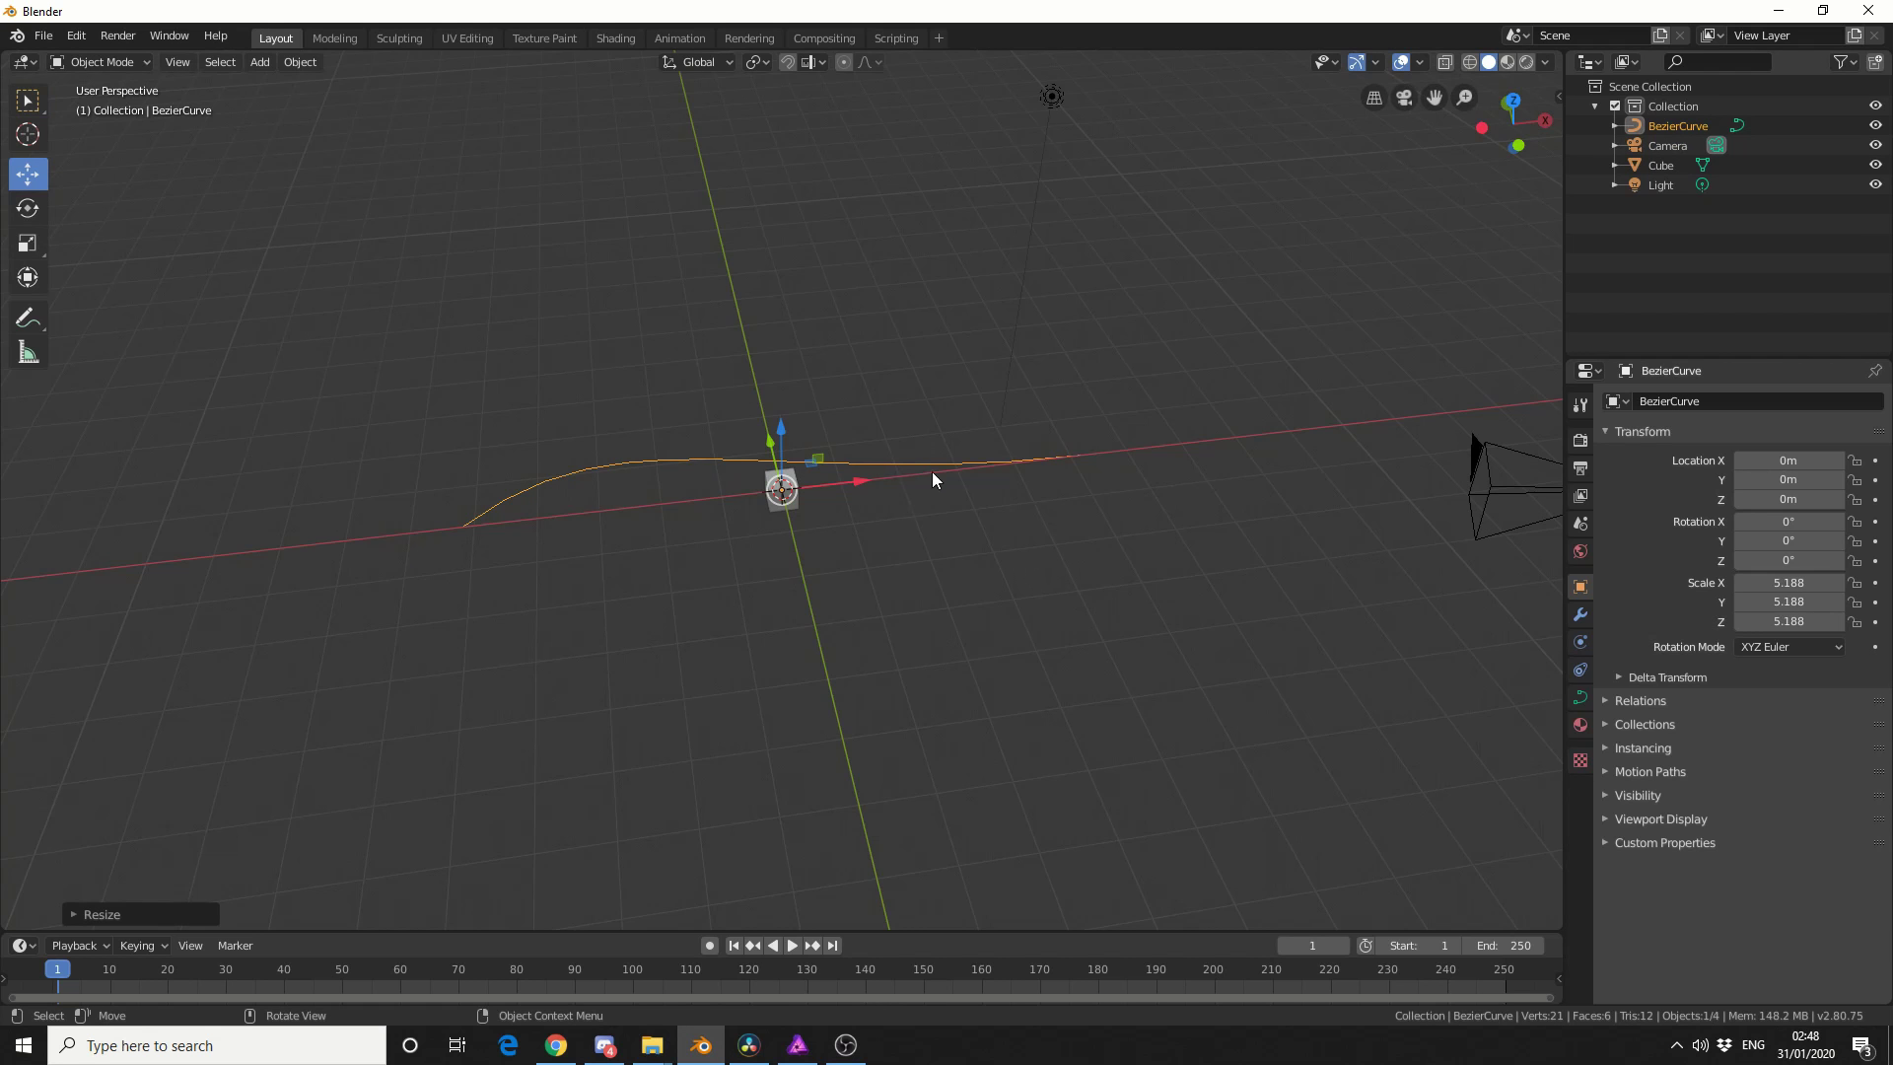
drag(895, 481, 1035, 486)
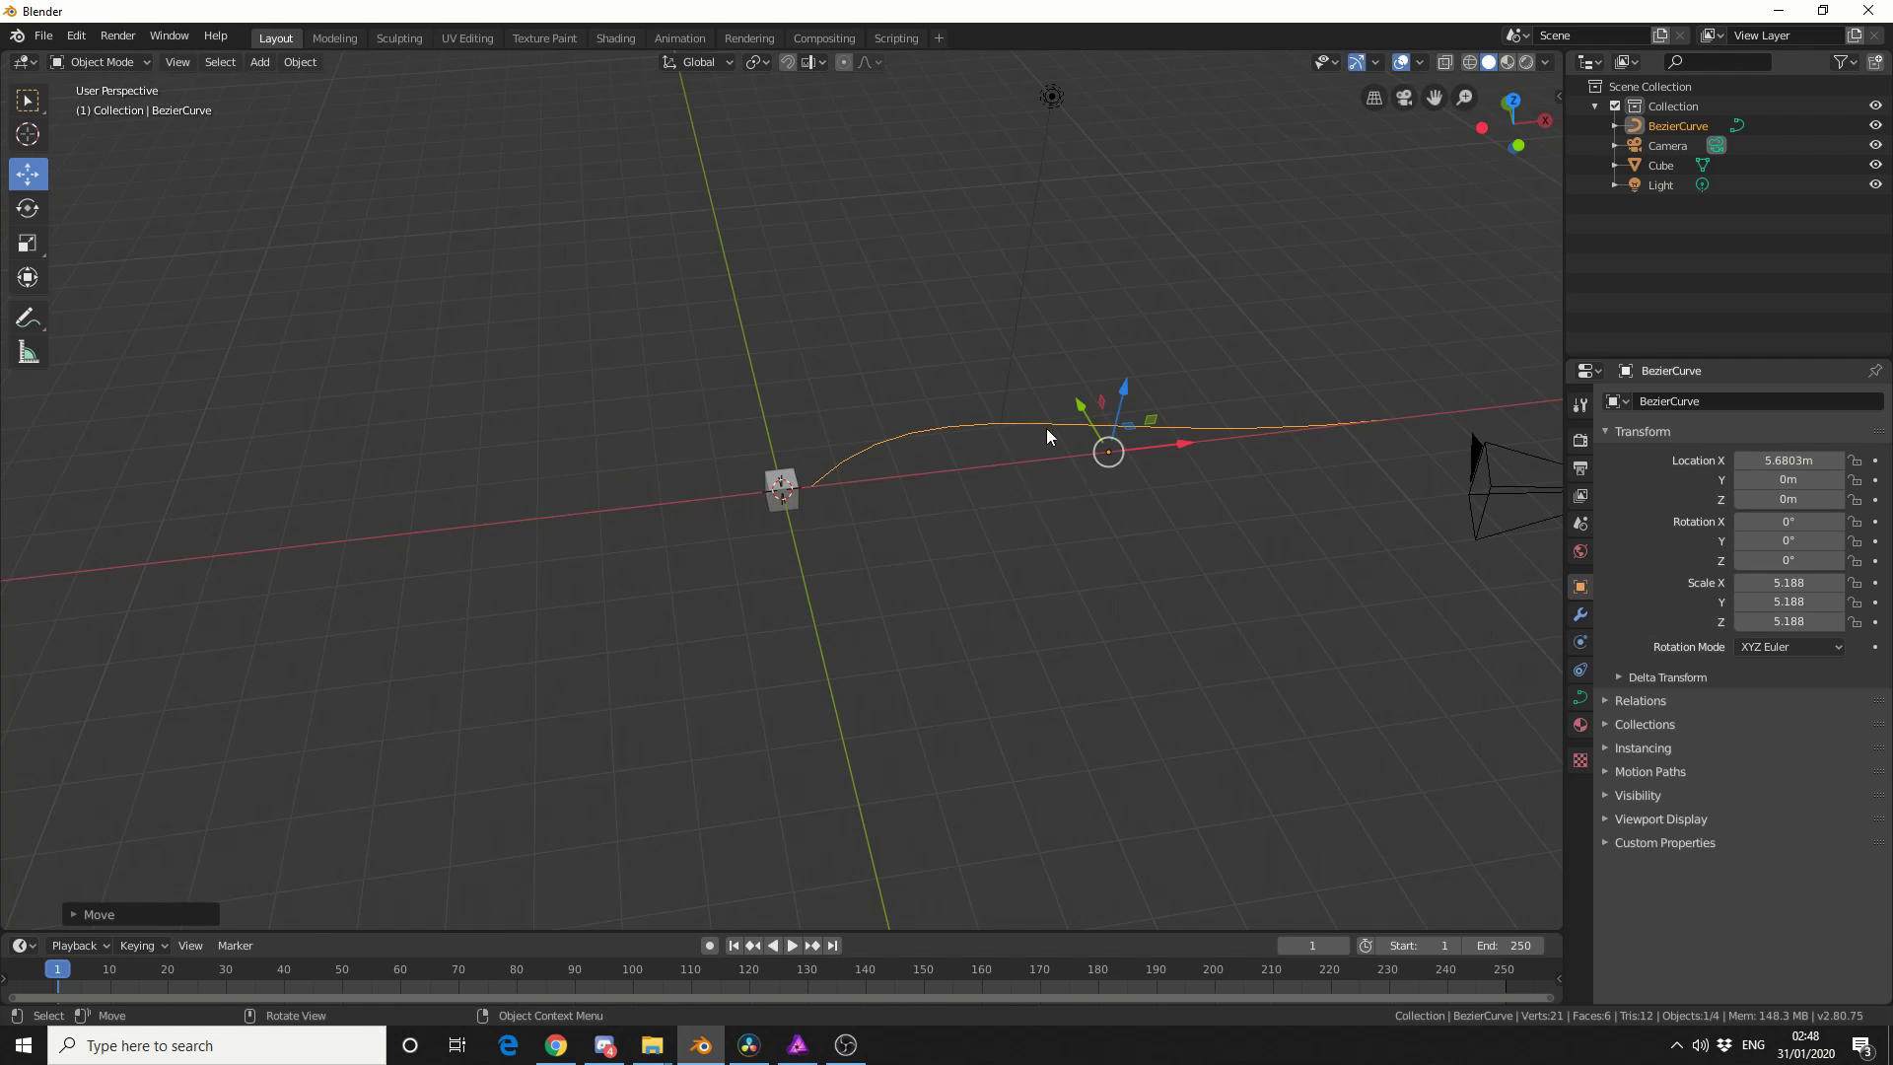
Add the cube to the curve selection and run Duplicate Along Curve, found by searching for "duplicate"
shift+click(789, 472)
key(F3)
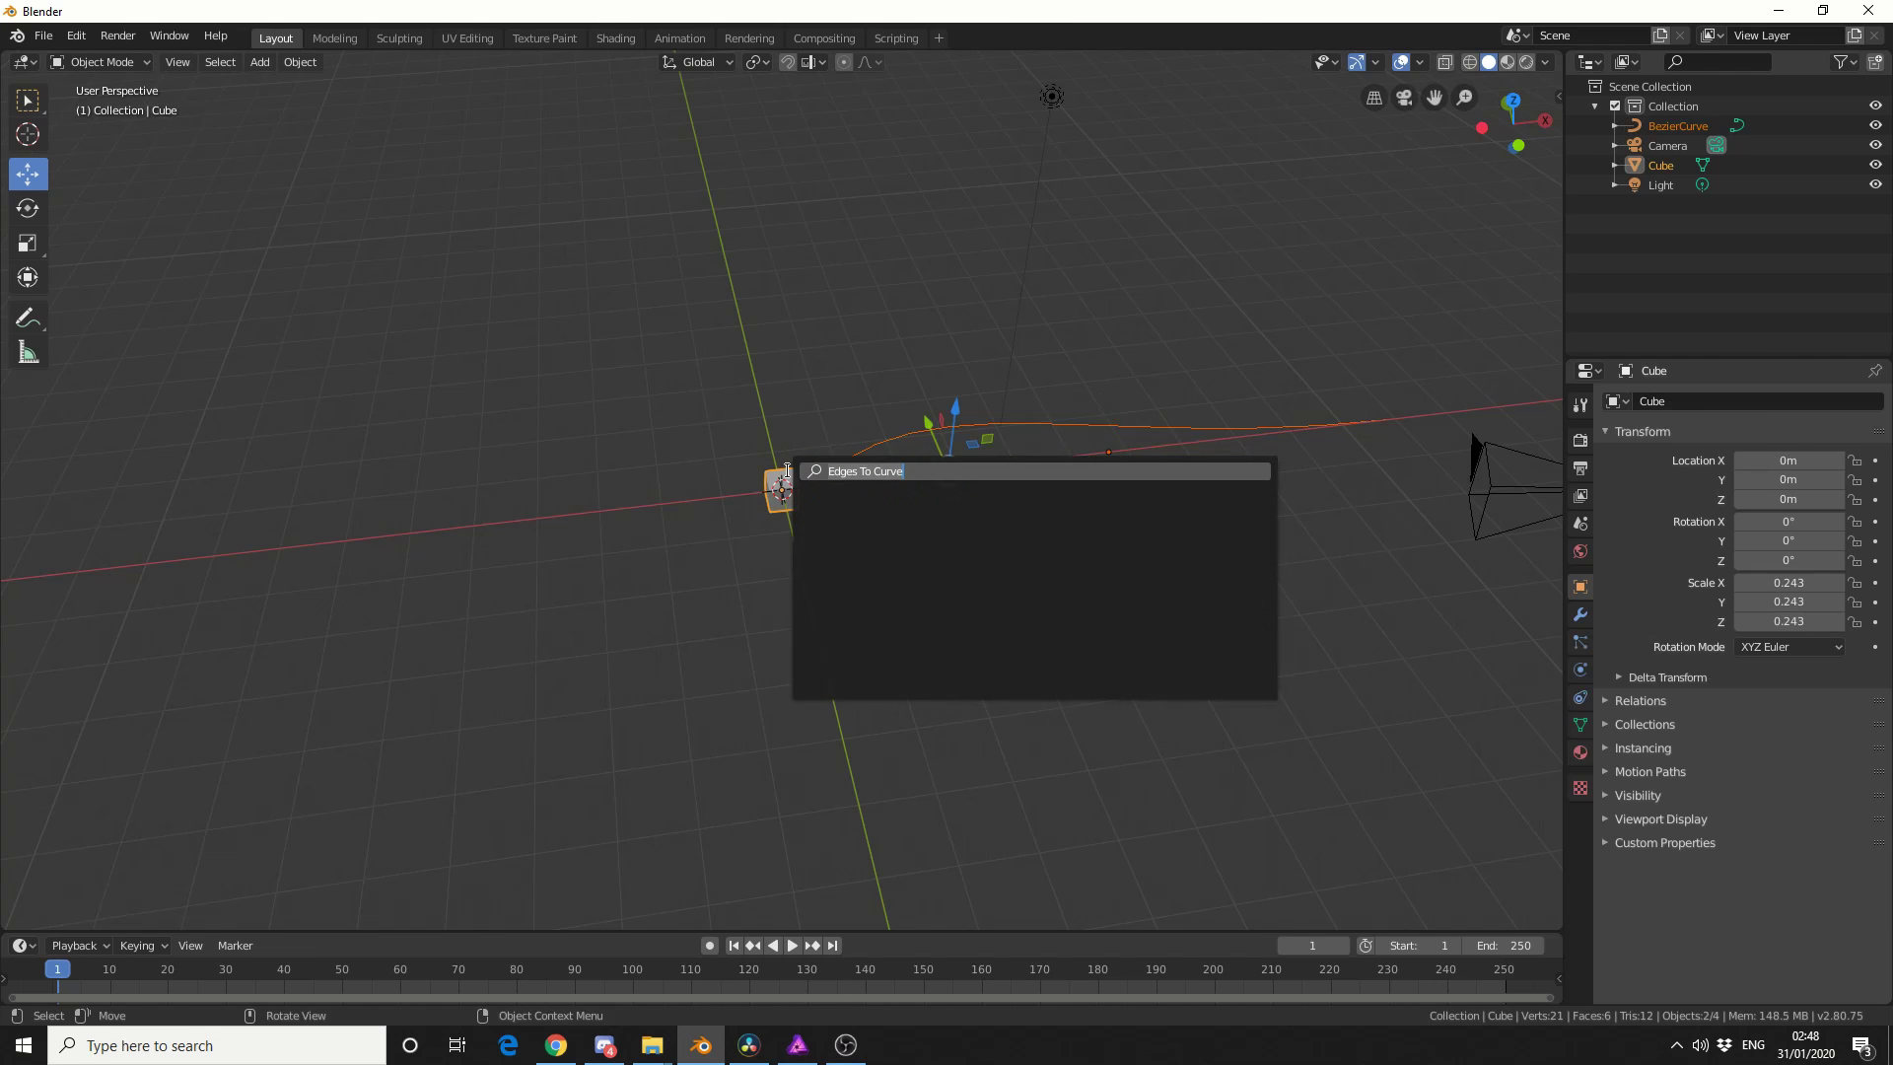
text(dupli)
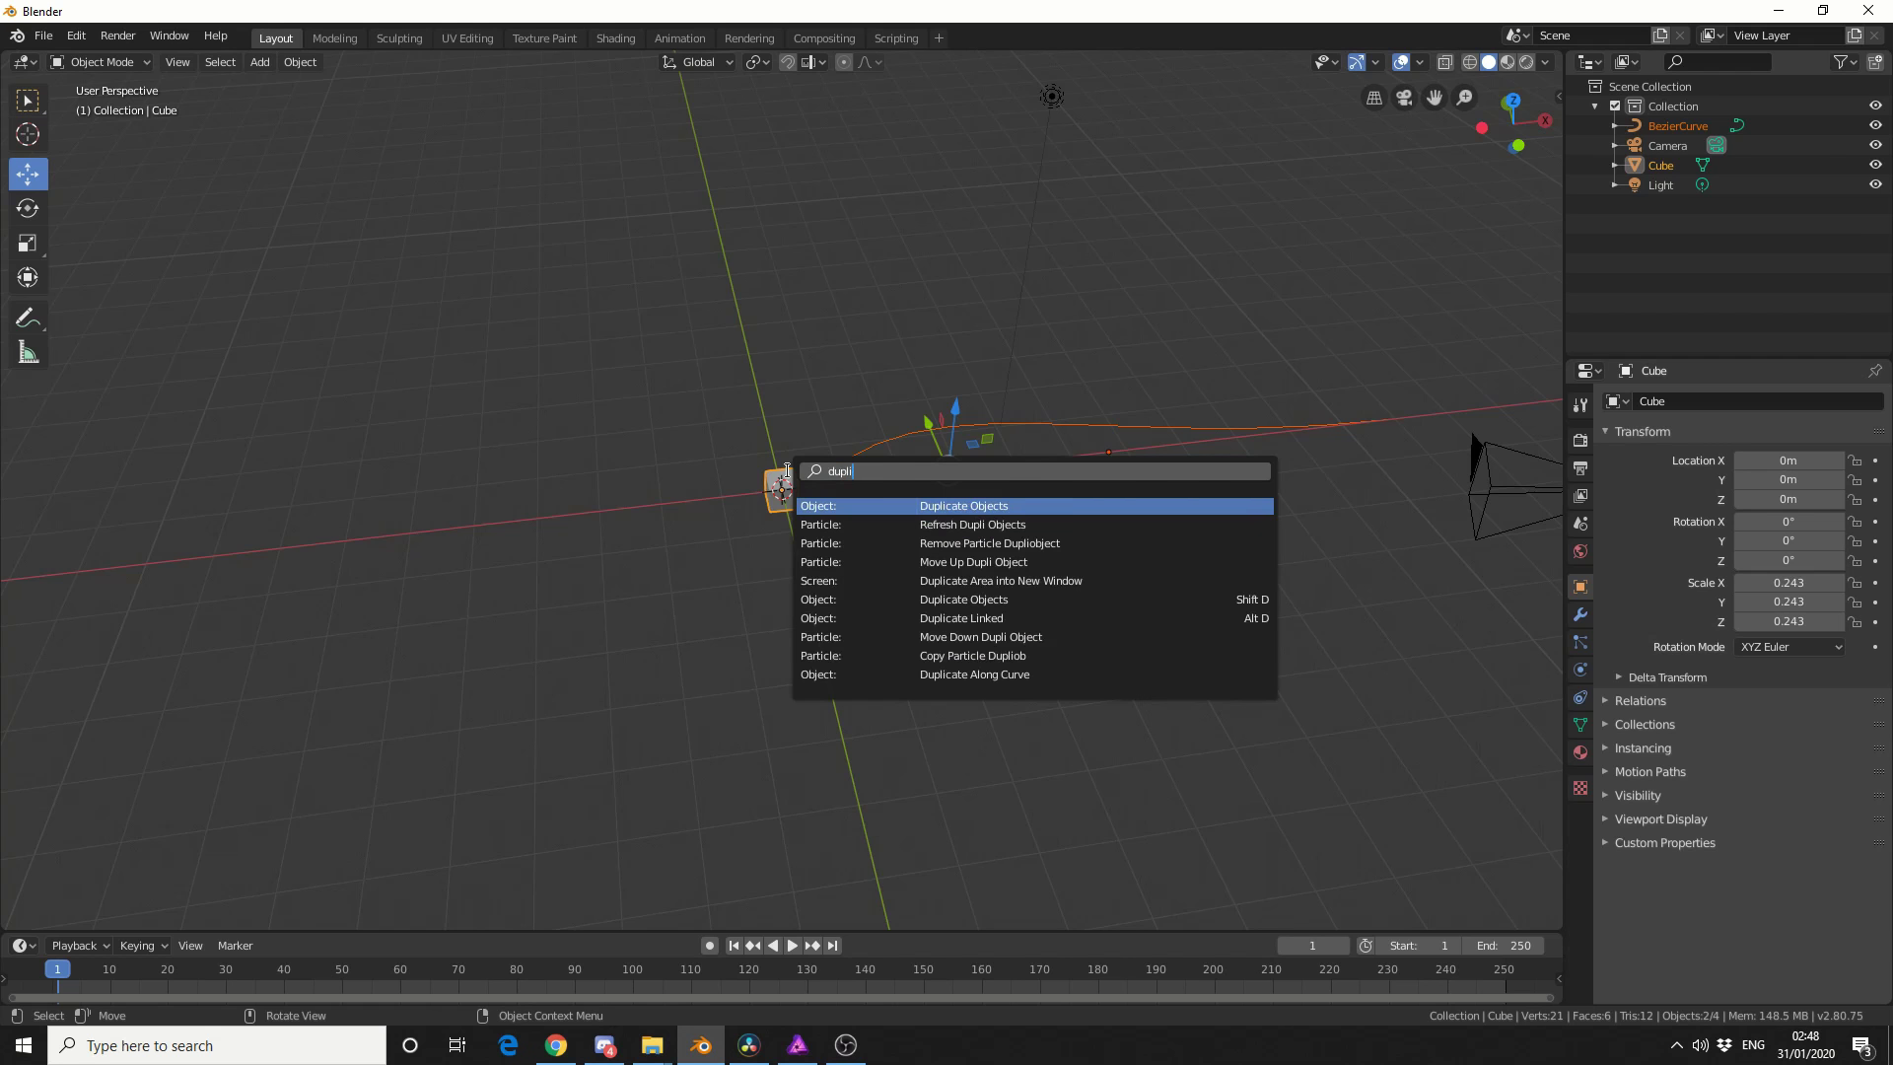
text(cate)
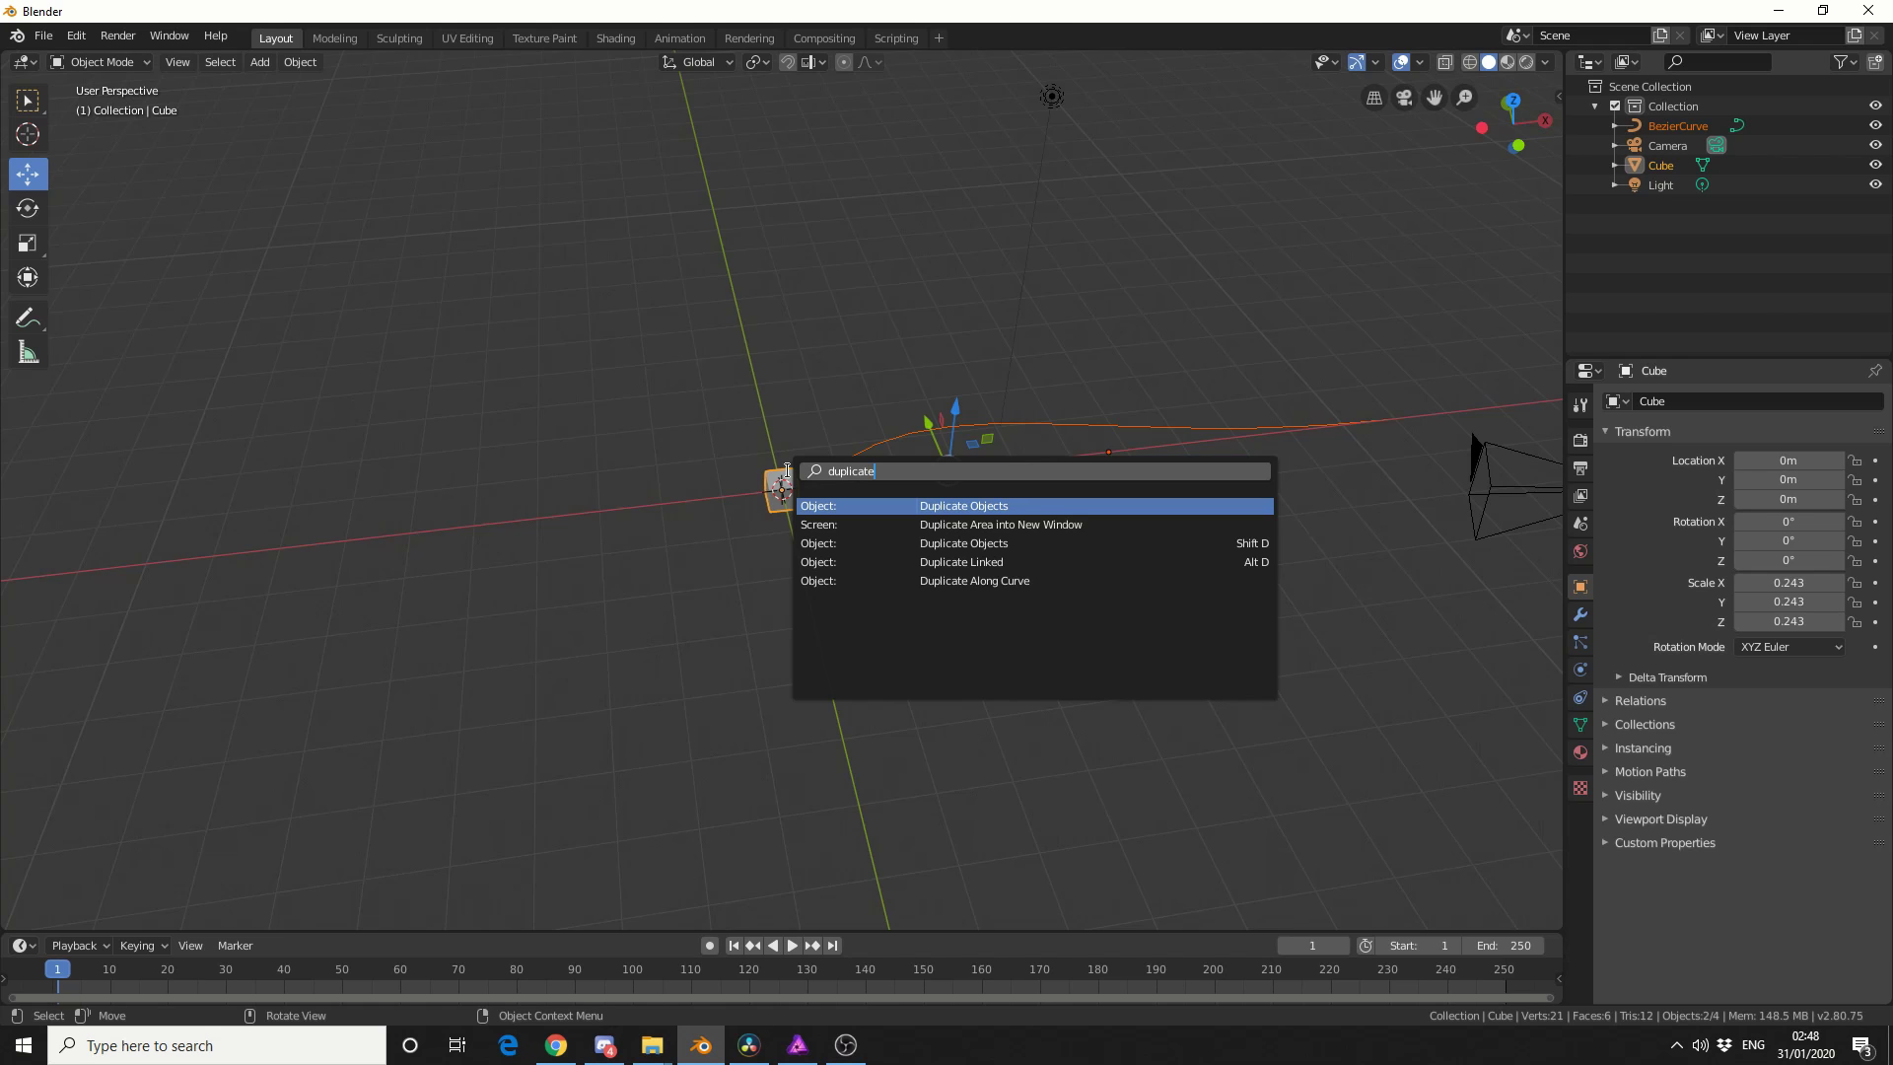
click(931, 581)
mouse_move(989, 572)
middle_down()
mouse_move(870, 582)
mouse_move(960, 553)
middle_up()
Expand the cube in the scene hierarchy and examine the settings of its modifiers
click(1613, 165)
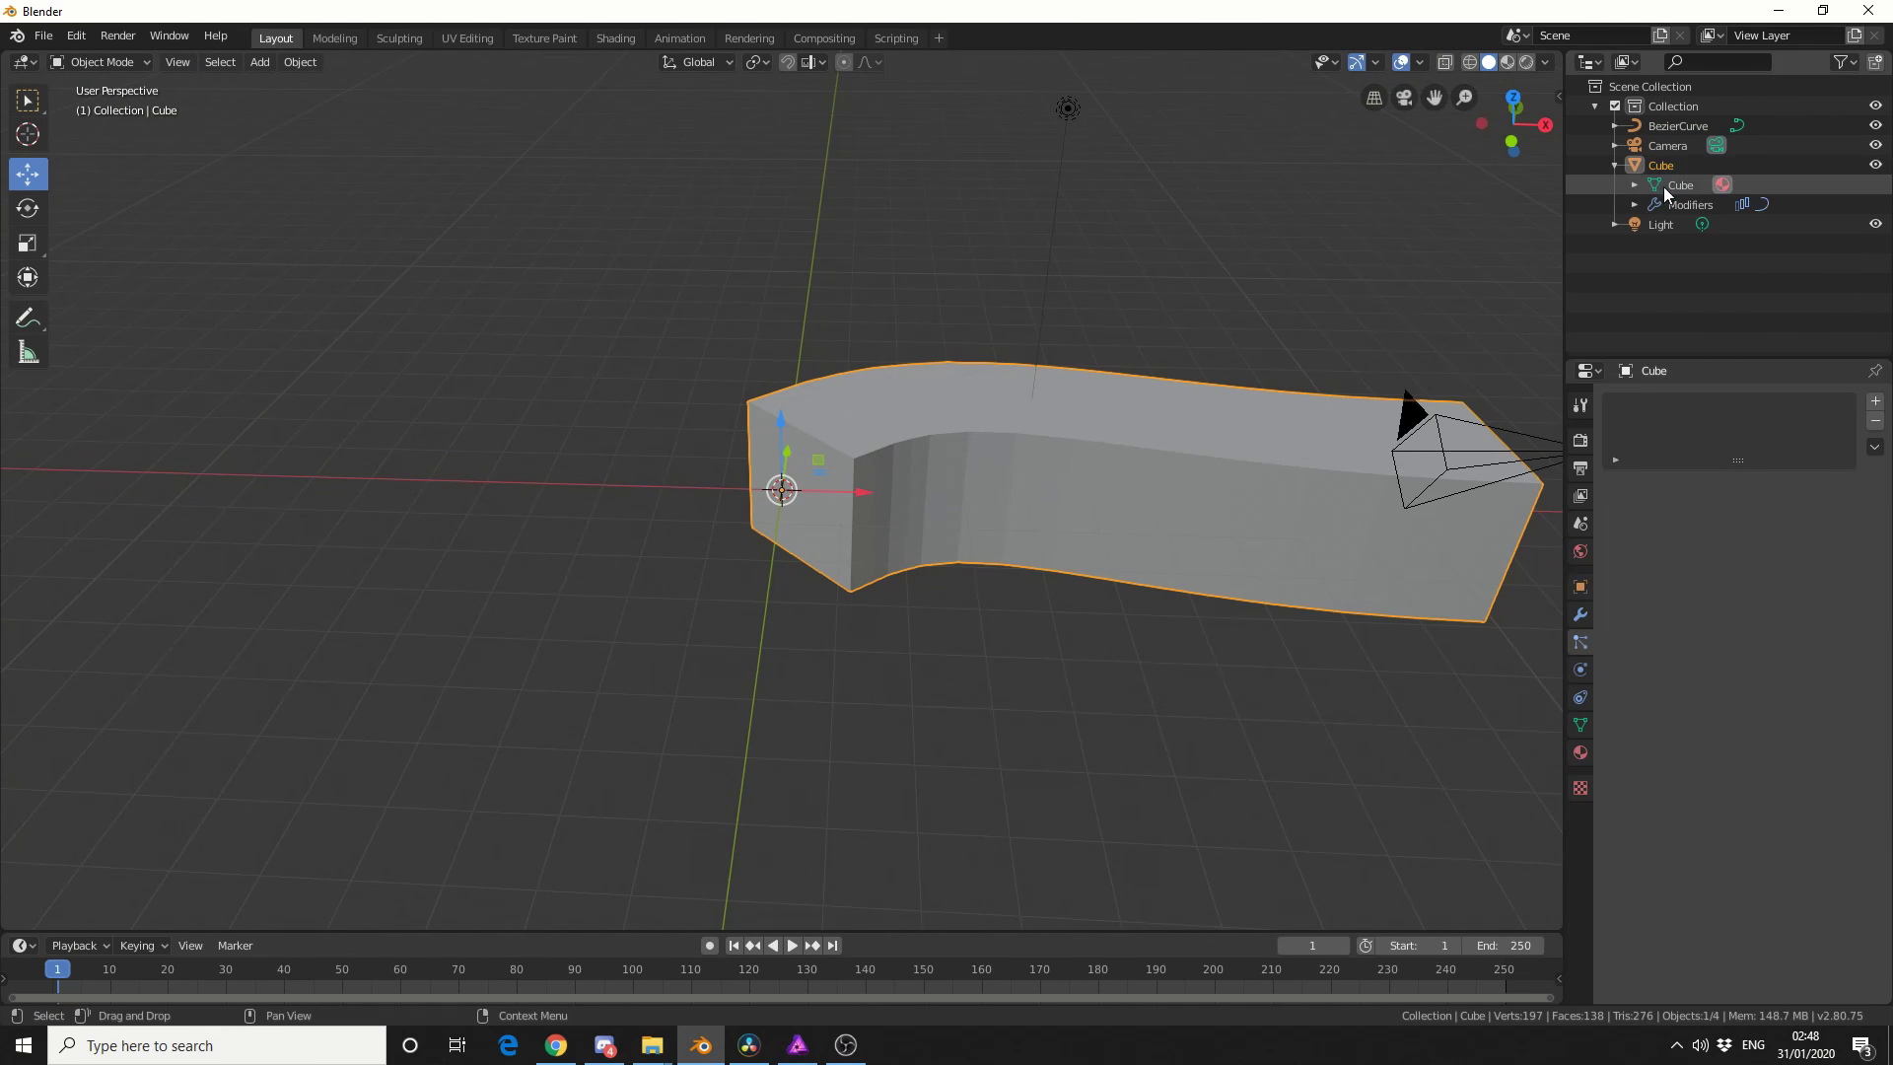
click(1679, 202)
click(1580, 615)
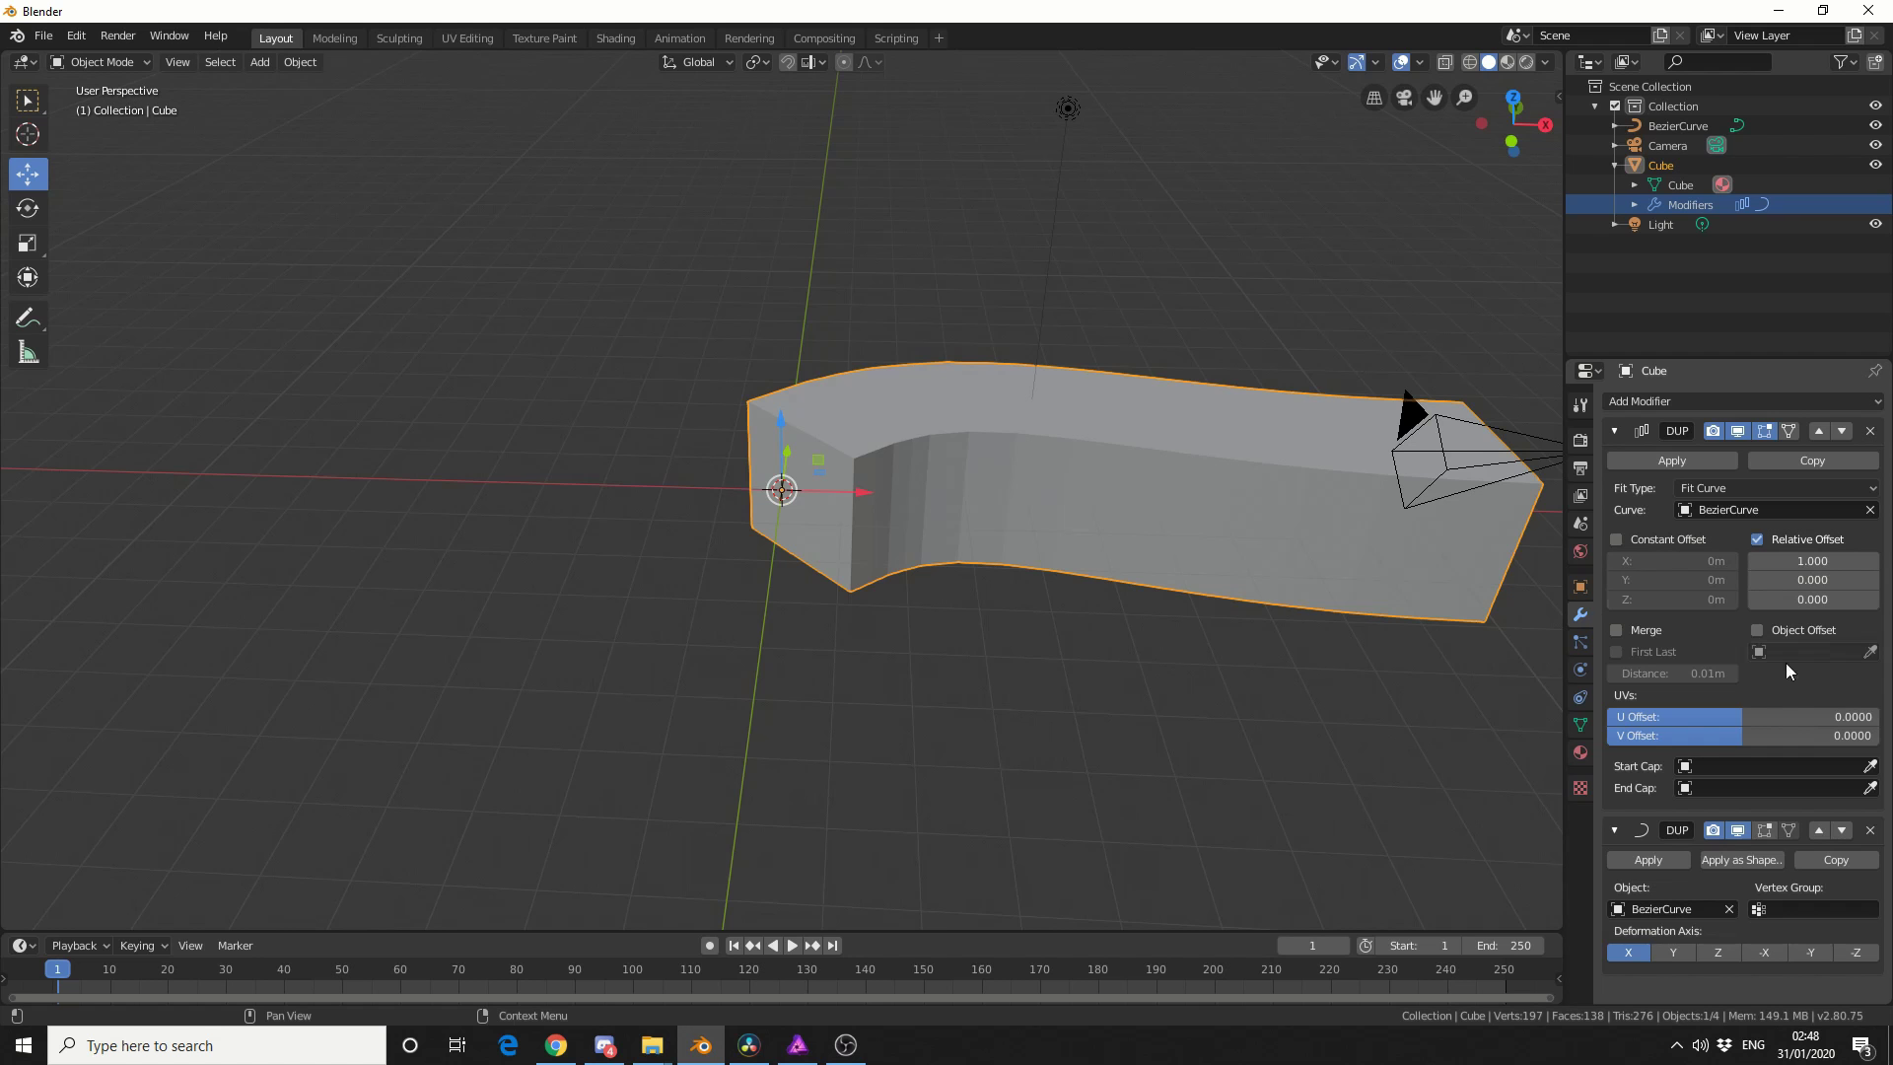
middle_drag(1202, 645, 1221, 651)
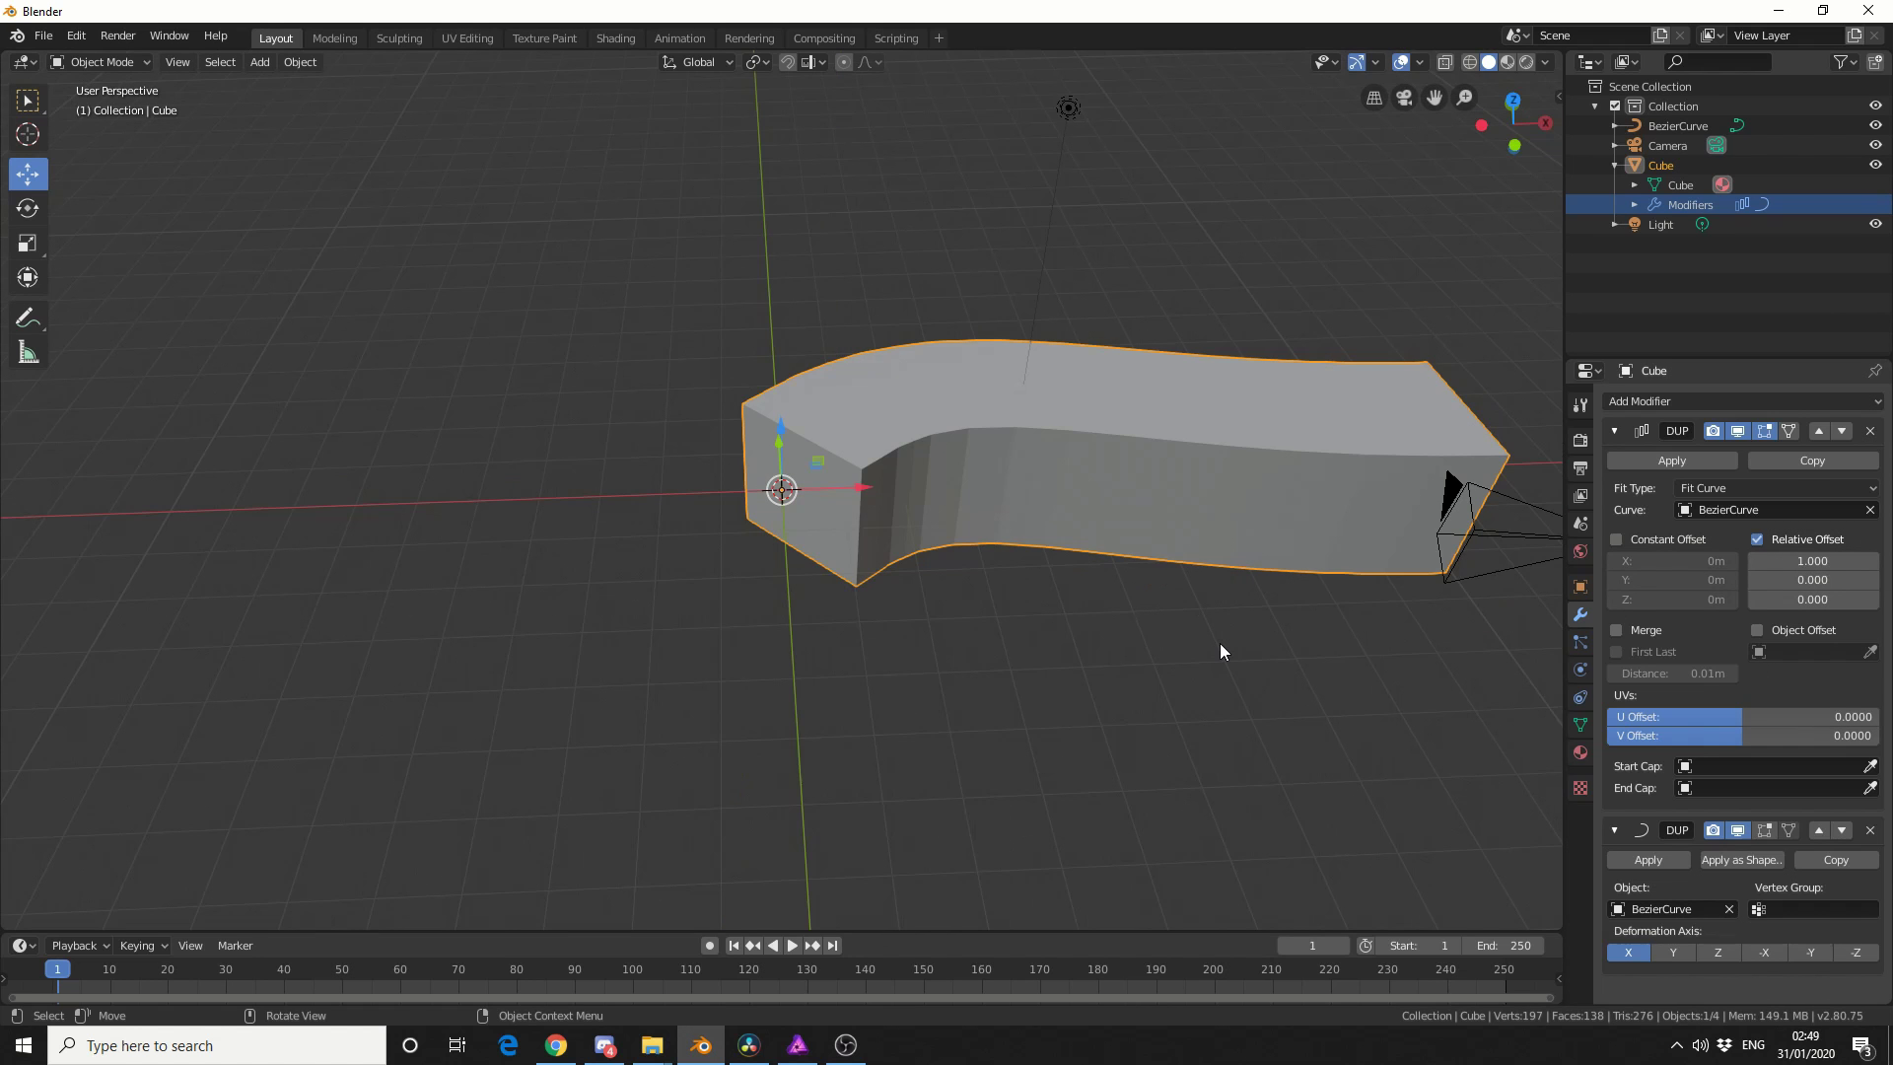